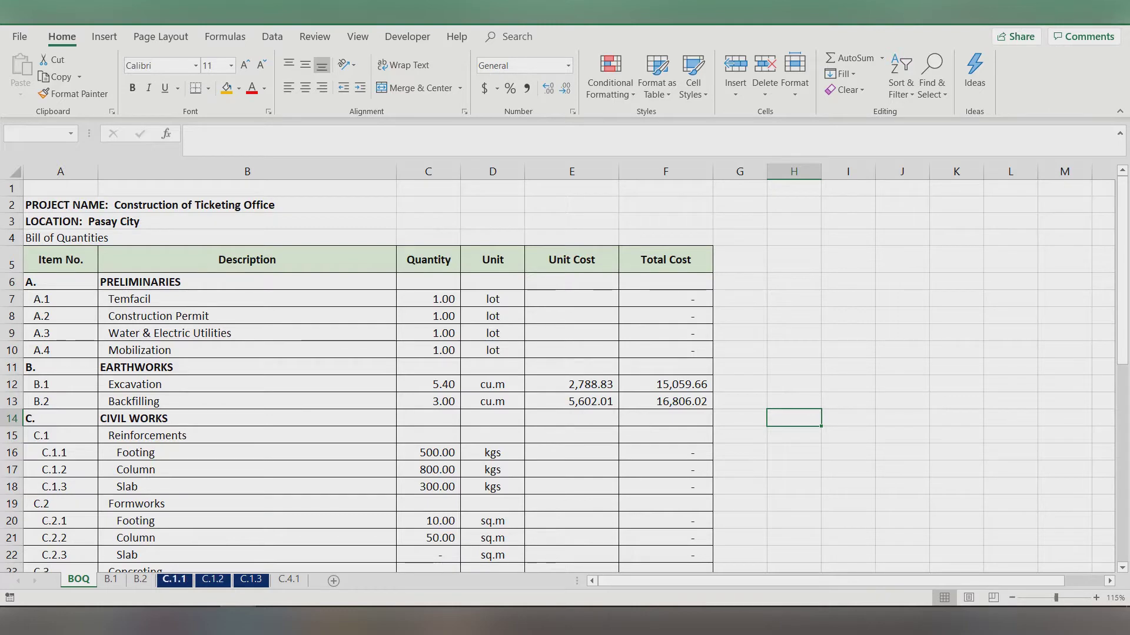
Step: Switch to the C.1.1 footing cost sheet and select an empty row in its materials list
left_click(174, 580)
left_click(296, 506)
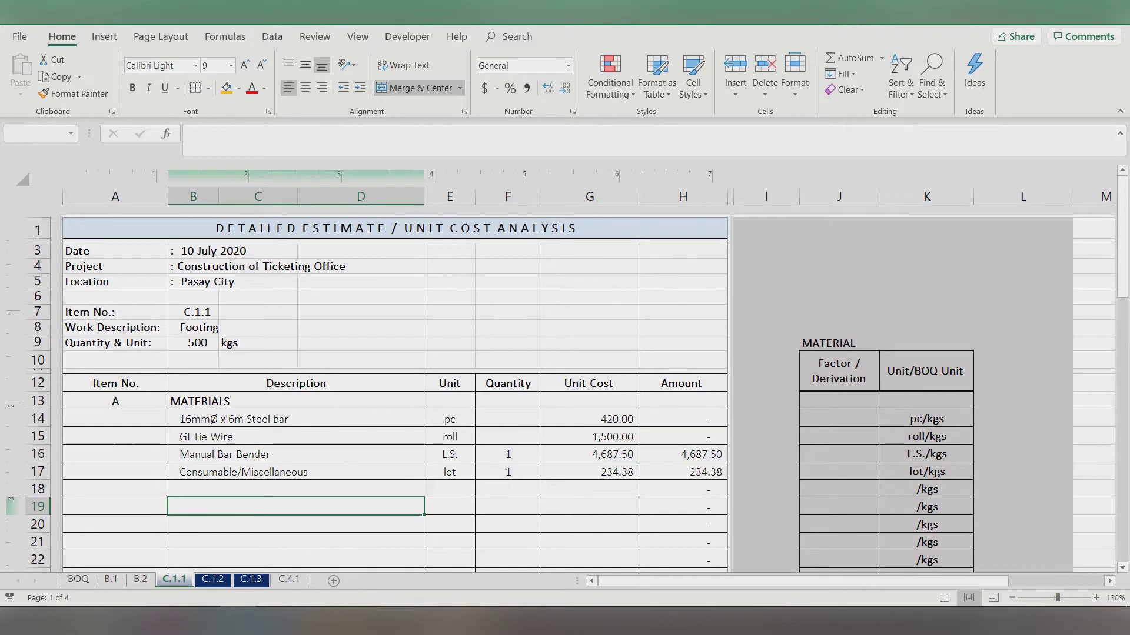
scroll(395, 388, "down", 8)
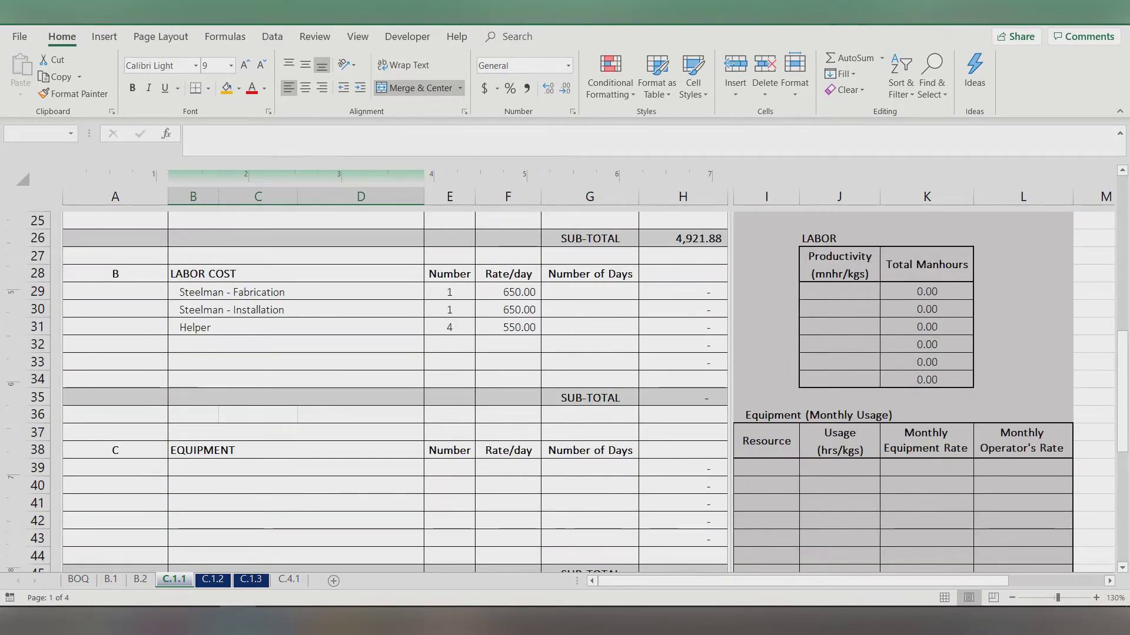
scroll(394, 388, "down", 1)
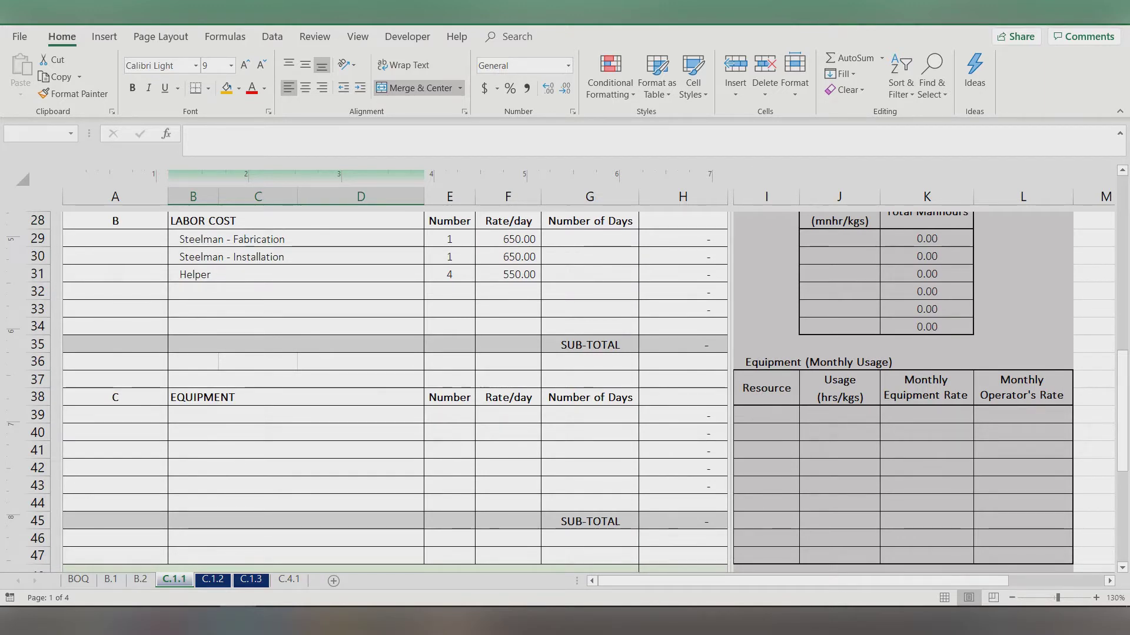
scroll(296, 411, "up", 9)
left_click(296, 471)
key("Up")
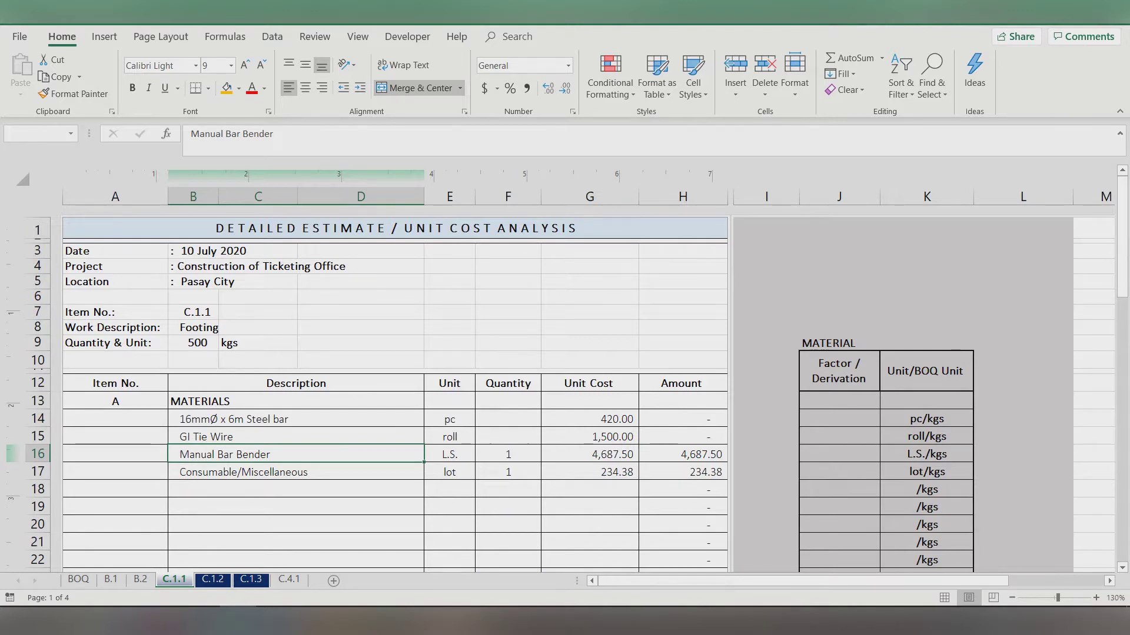
left_click(507, 489)
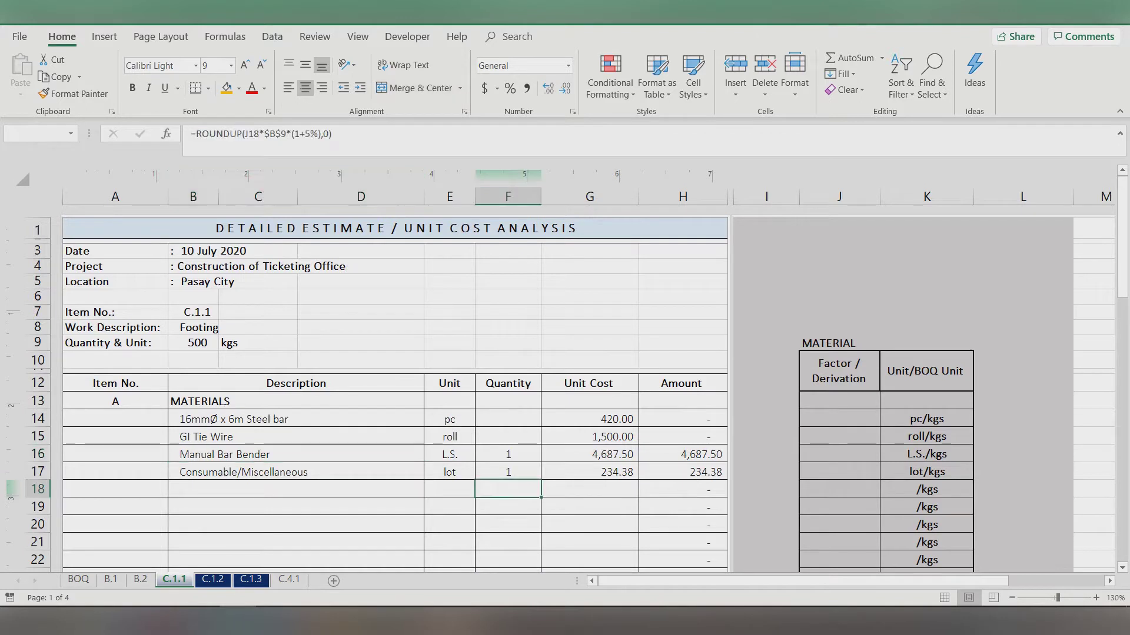
left_click(508, 472)
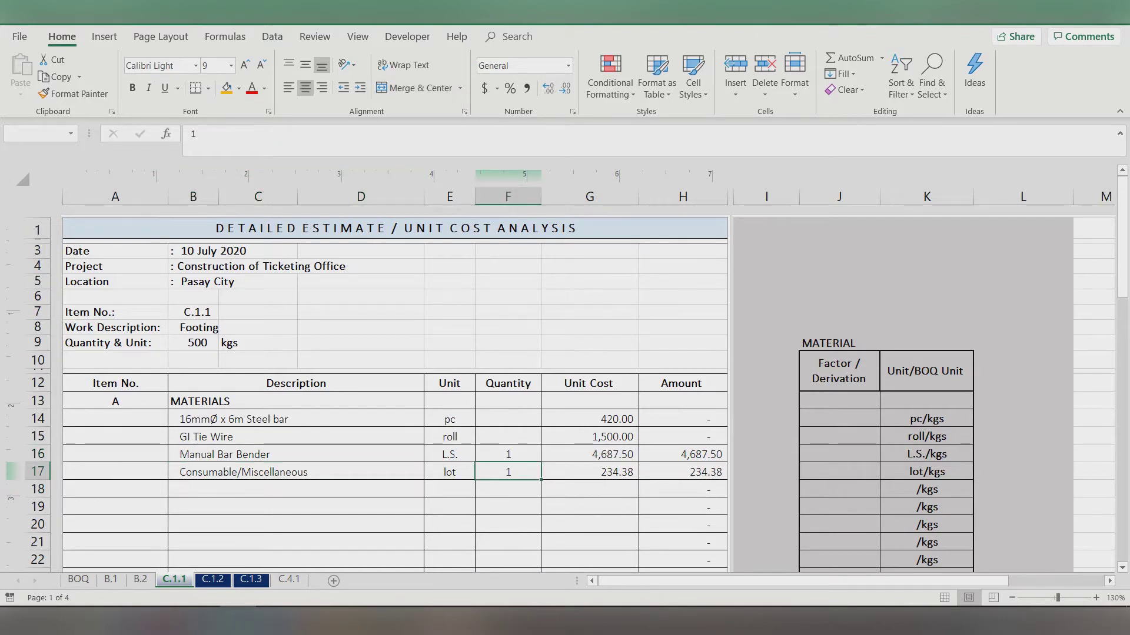
left_click(507, 454)
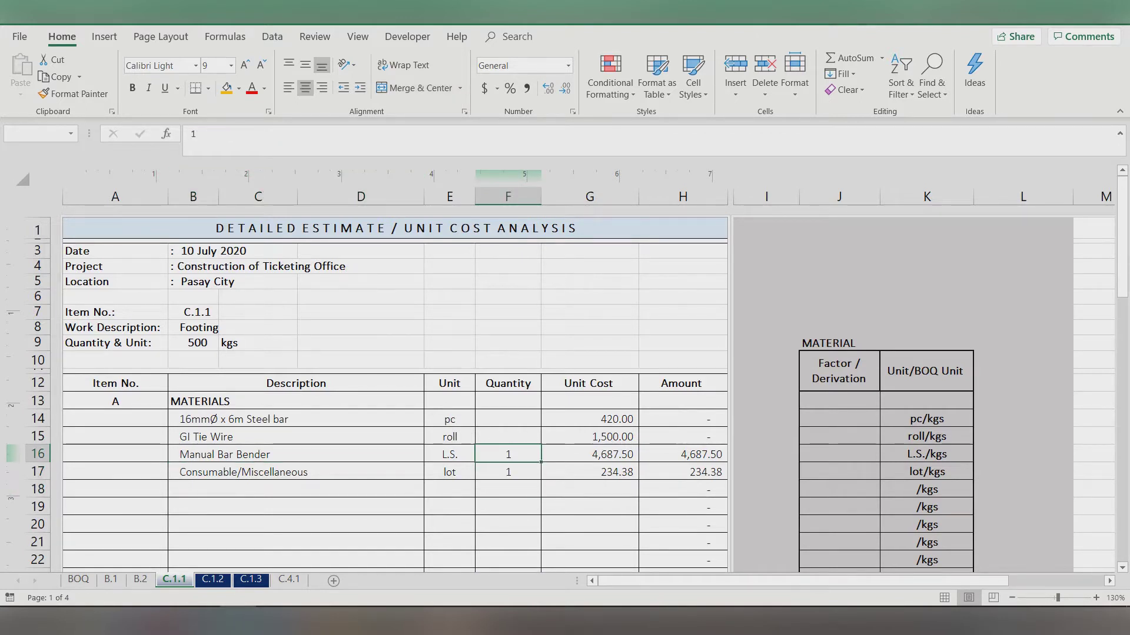
left_click(508, 472)
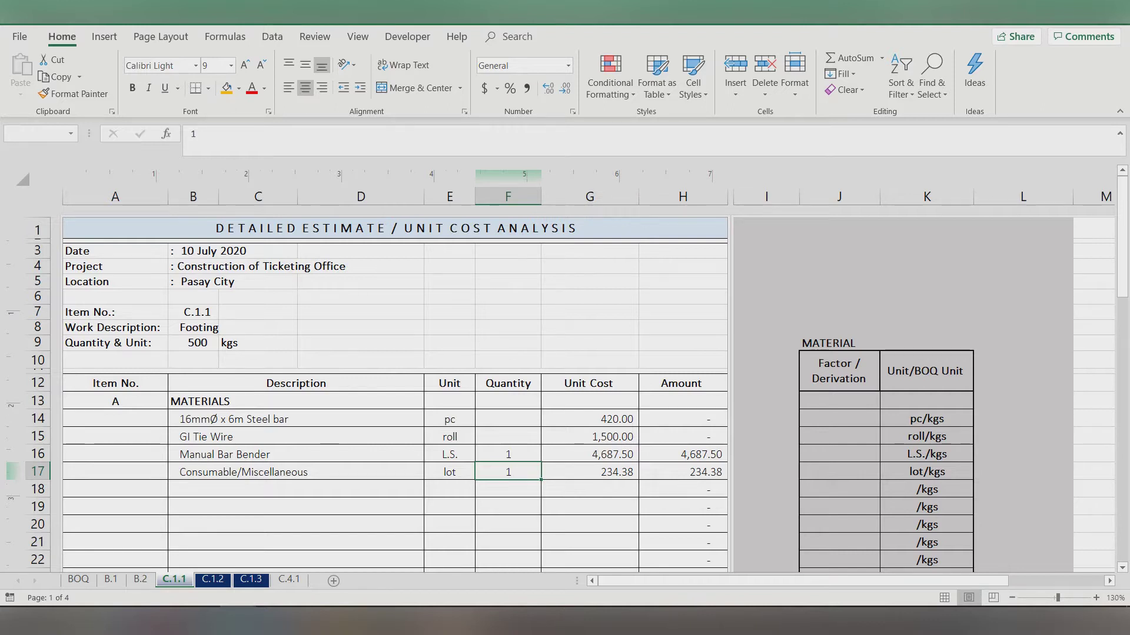
left_click(589, 472)
left_click(589, 454)
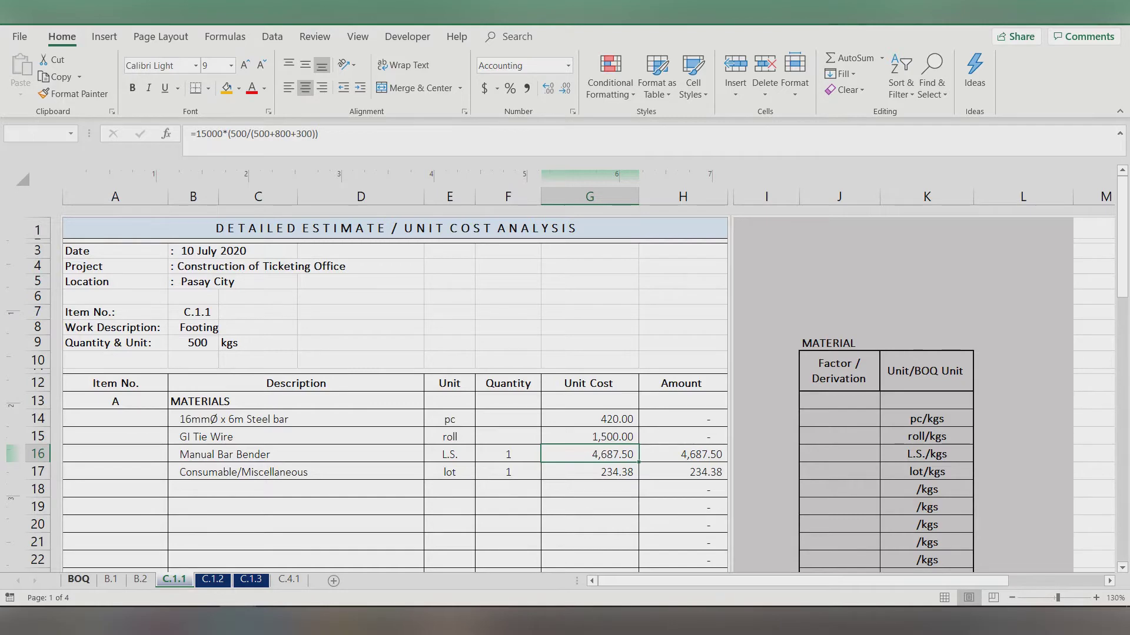
left_click(78, 580)
left_click(177, 453)
key("shift+Down")
key("shift+Down")
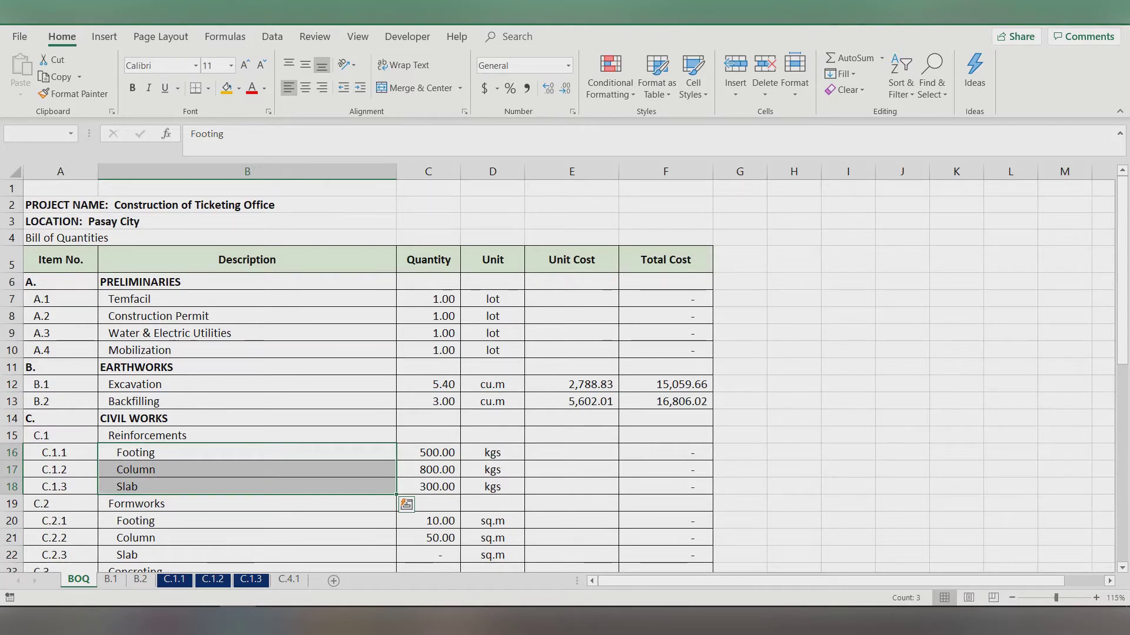
left_click(174, 580)
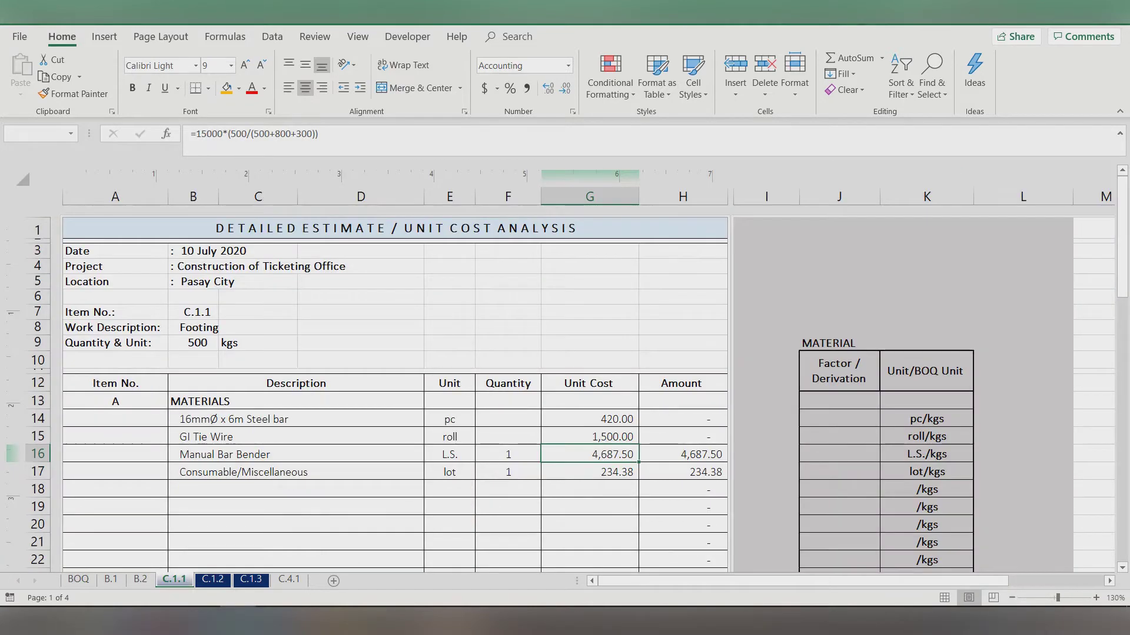
left_click(295, 436)
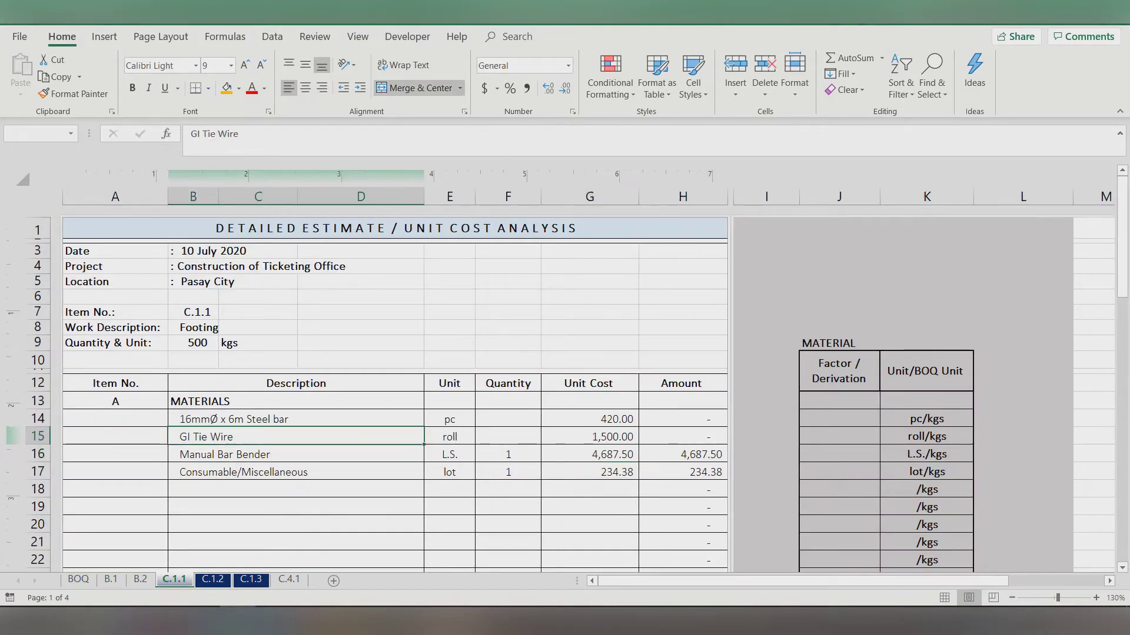
left_click(839, 436)
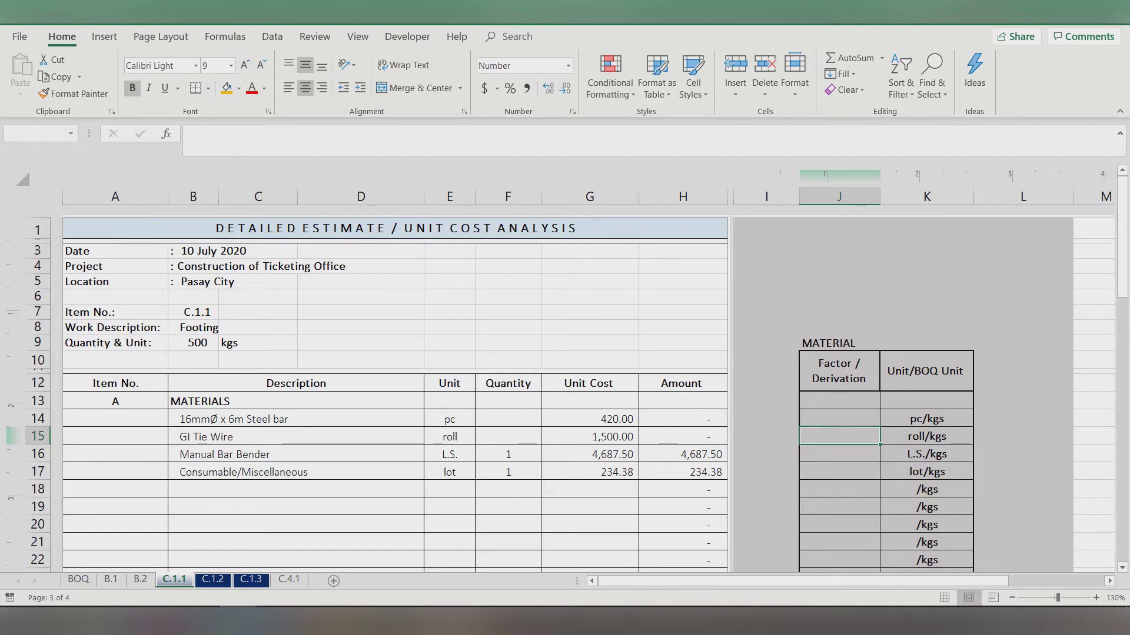
Step: Enter =(1/6)*(1/1.58) in J14 as the 16mmØ steel bar factor, giving 56 pieces at 23,520.00
left_click(839, 419)
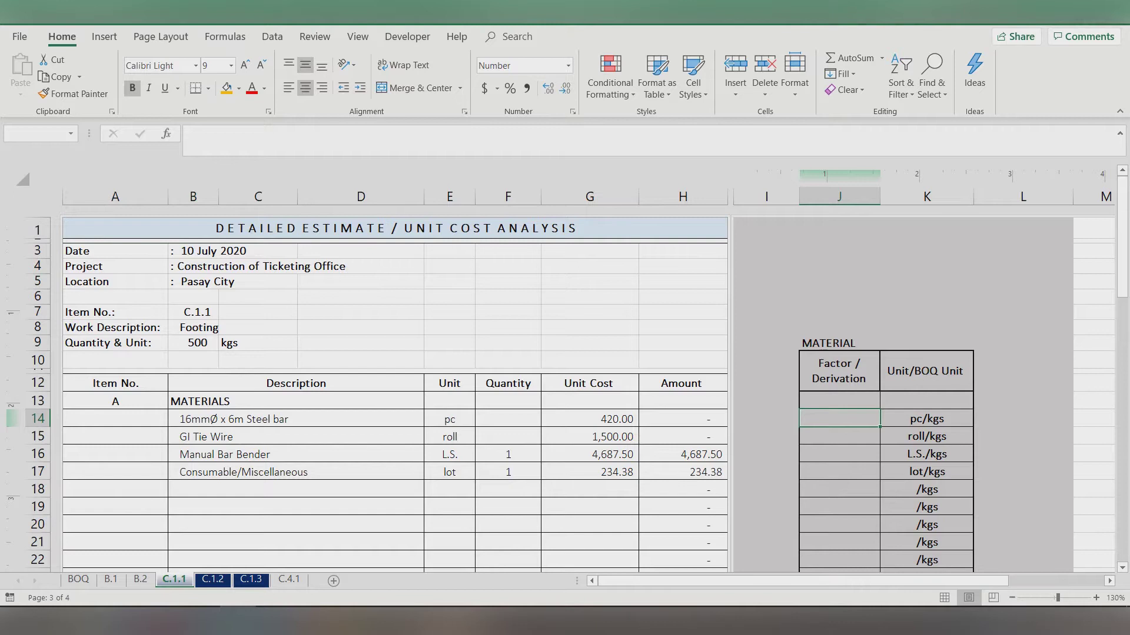
type("=")
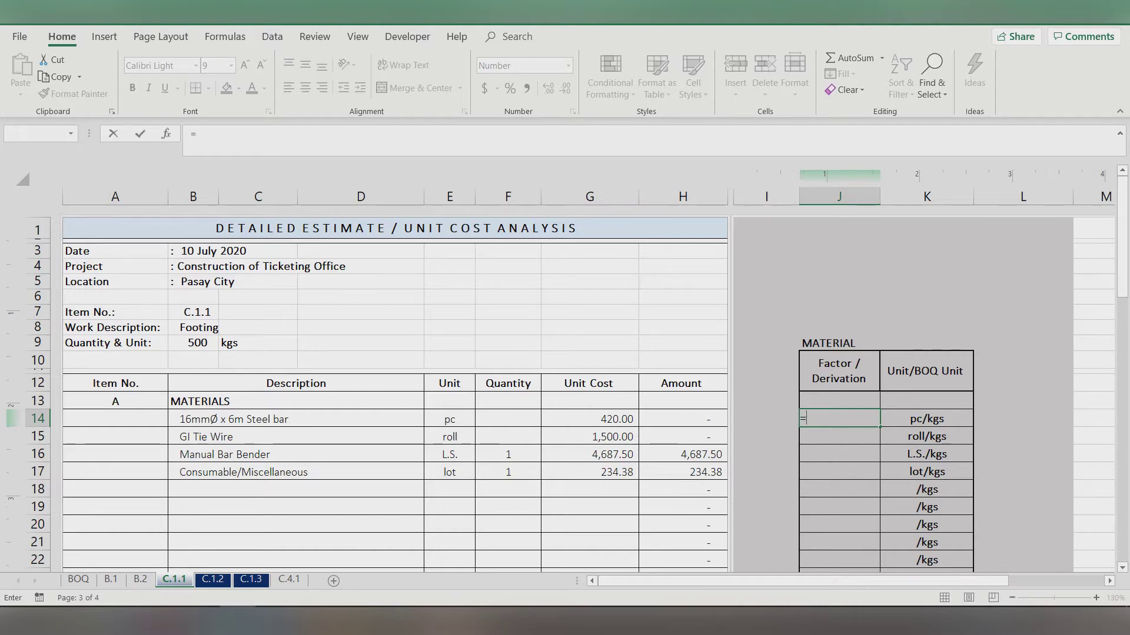
type("(1/6)*(")
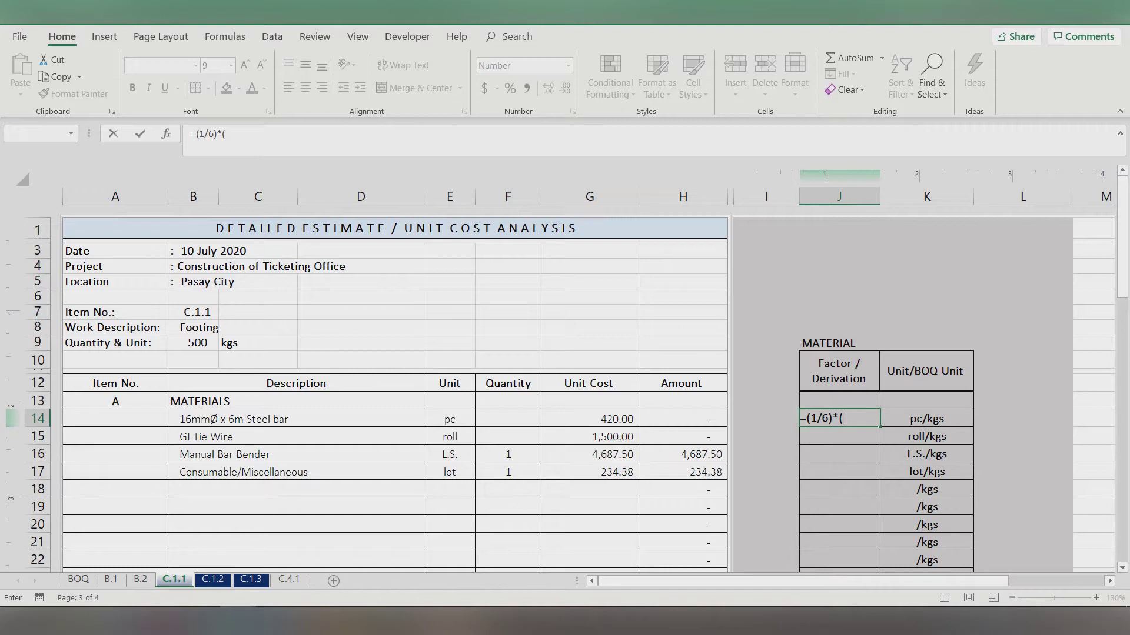
type("1/1.58)")
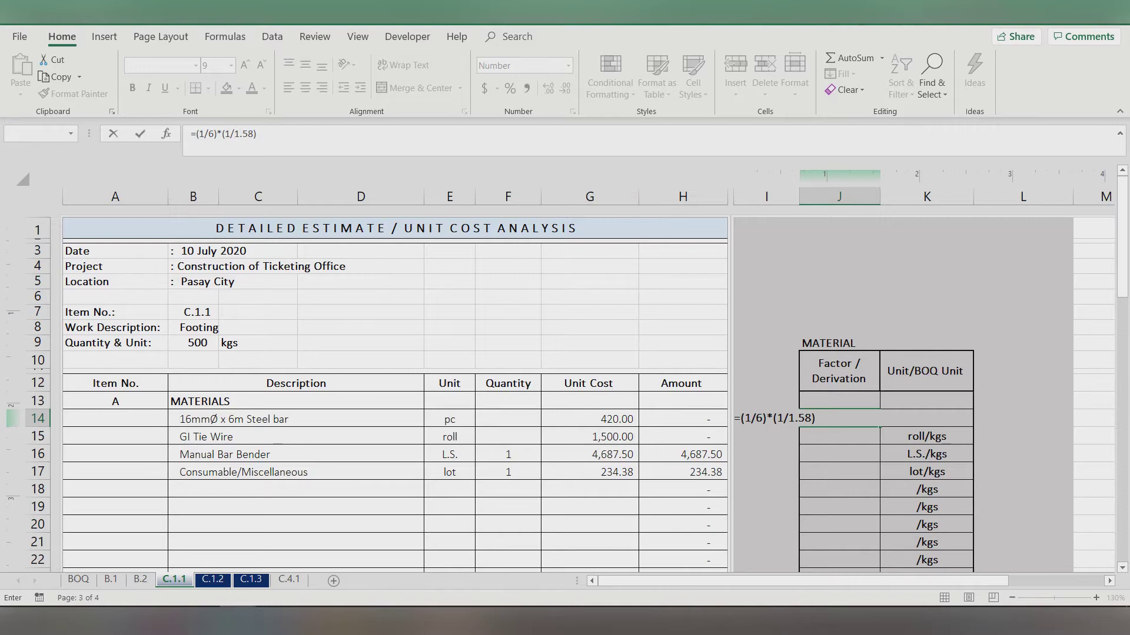
key("Return")
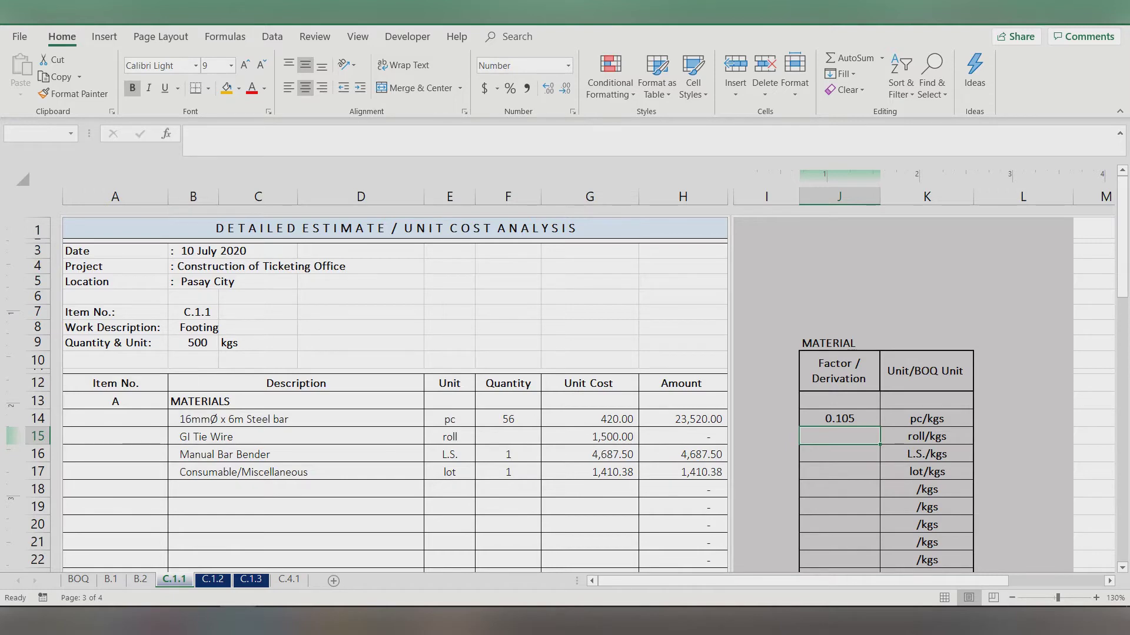
type("=")
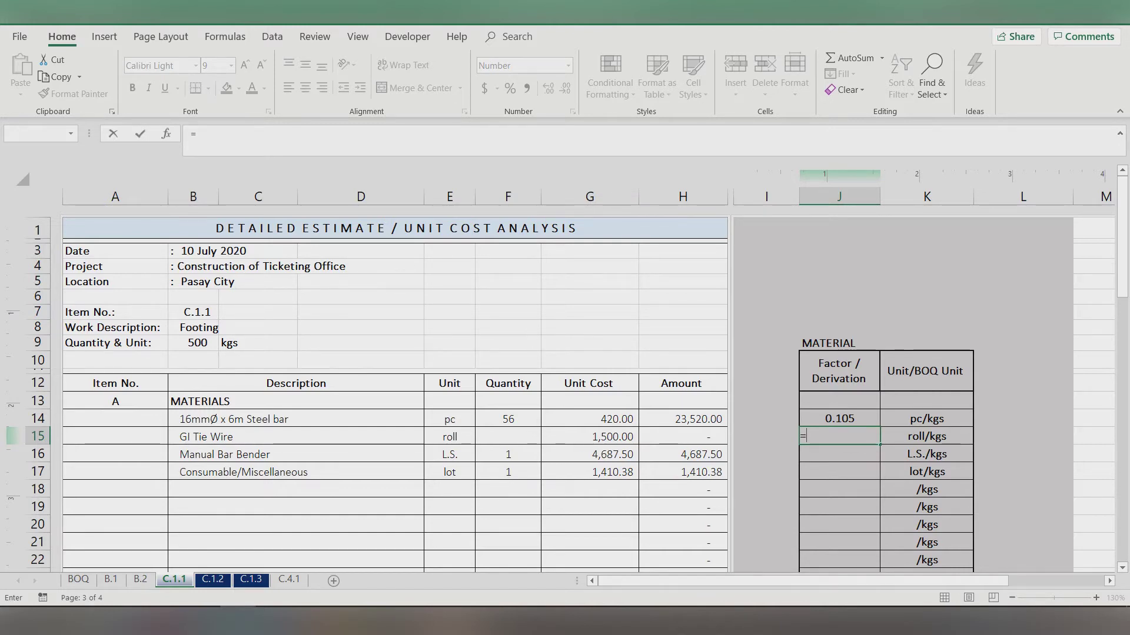
Step: Complete the GI Tie Wire factor formula as =1/80 (0.01)
type("1")
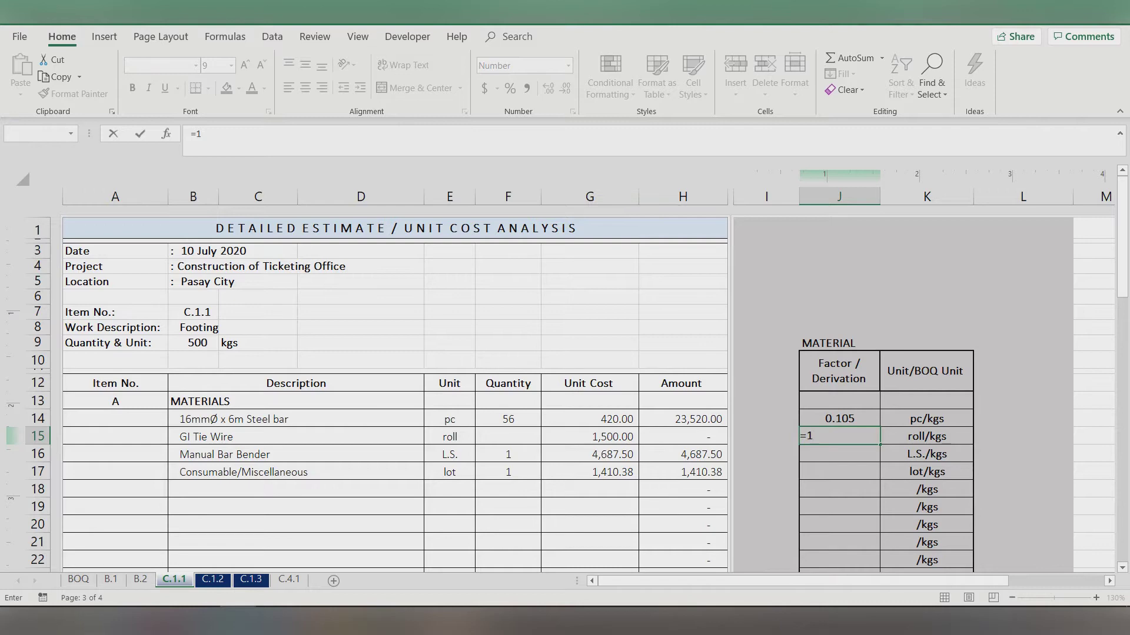
type("/80")
key("Return")
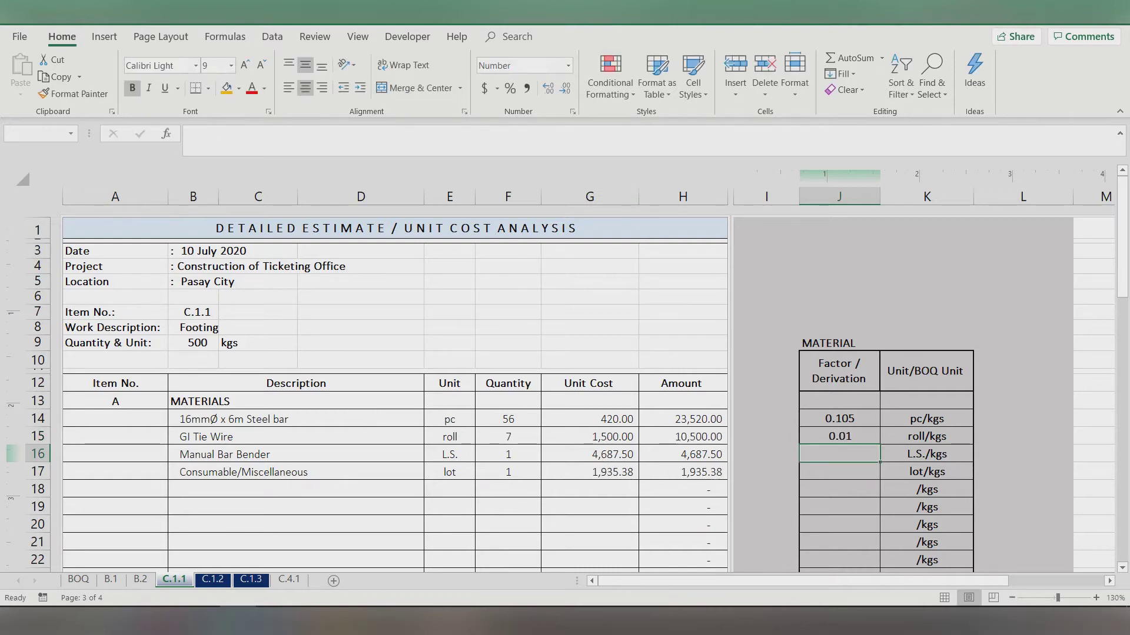
left_click(507, 437)
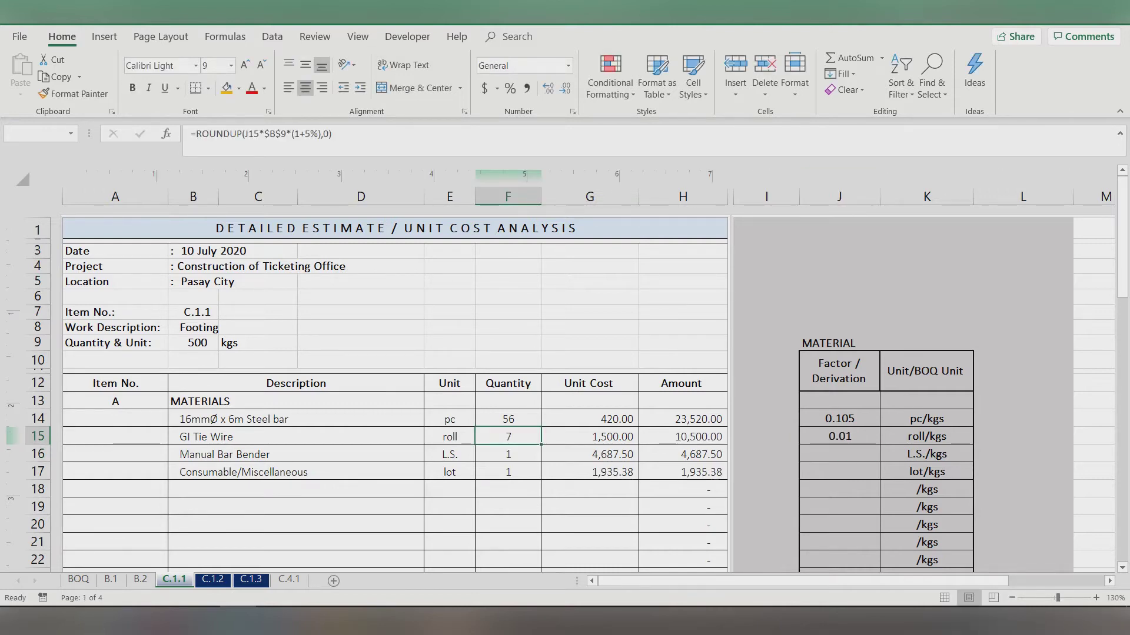
Step: Change the GI Tie Wire unit to kg and its unit cost to 90.00, making 630.00
left_click(449, 437)
type("kg")
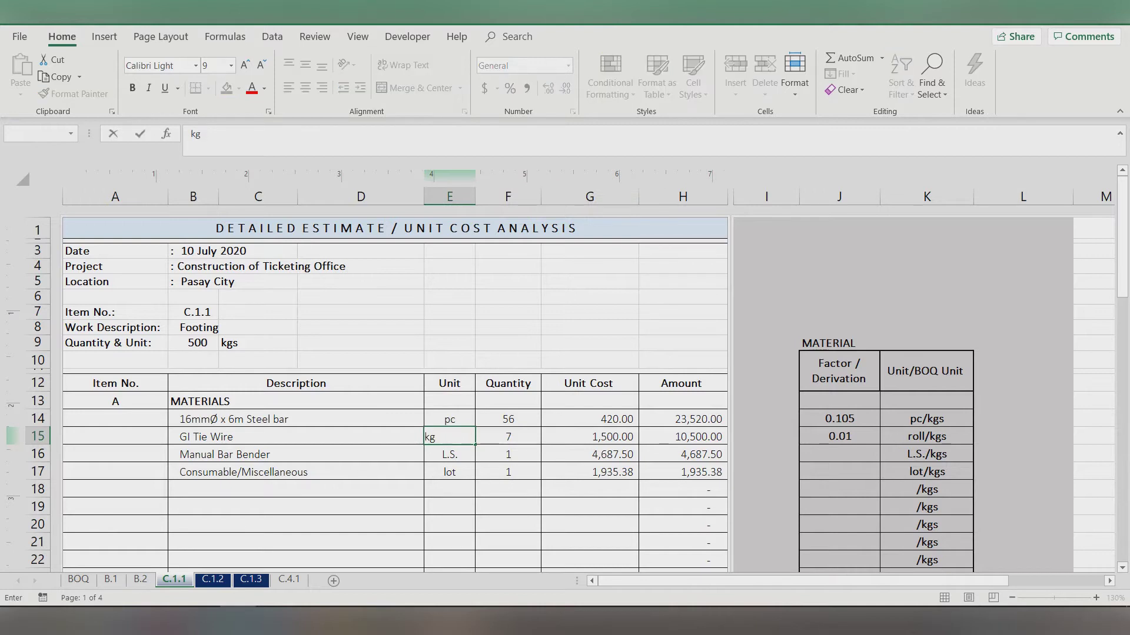
left_click(589, 437)
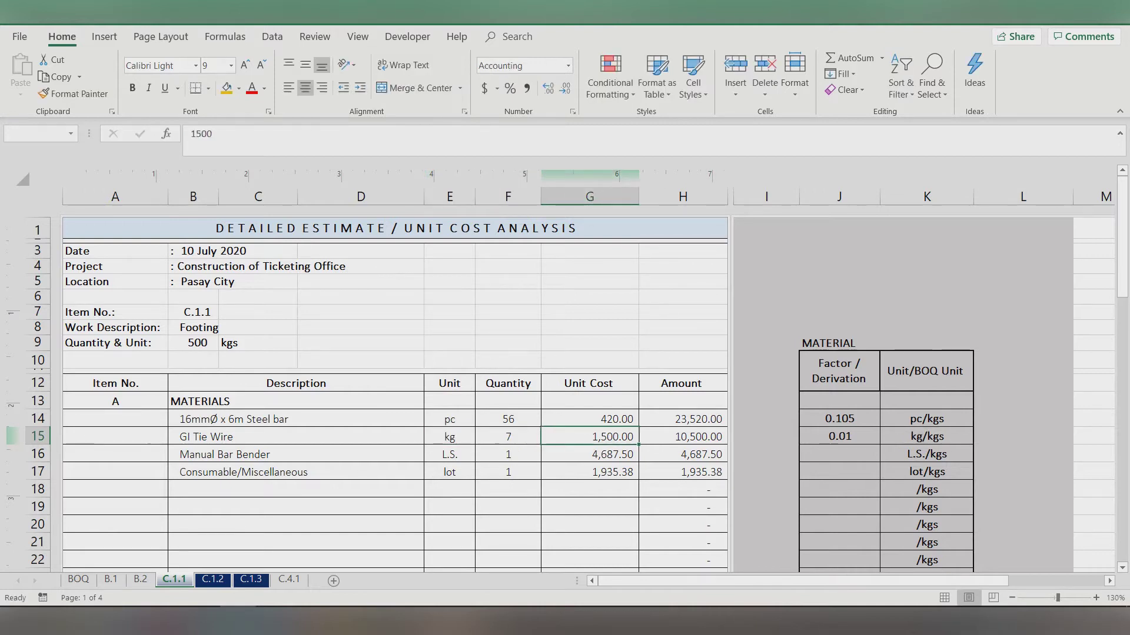
type("90")
key("Return")
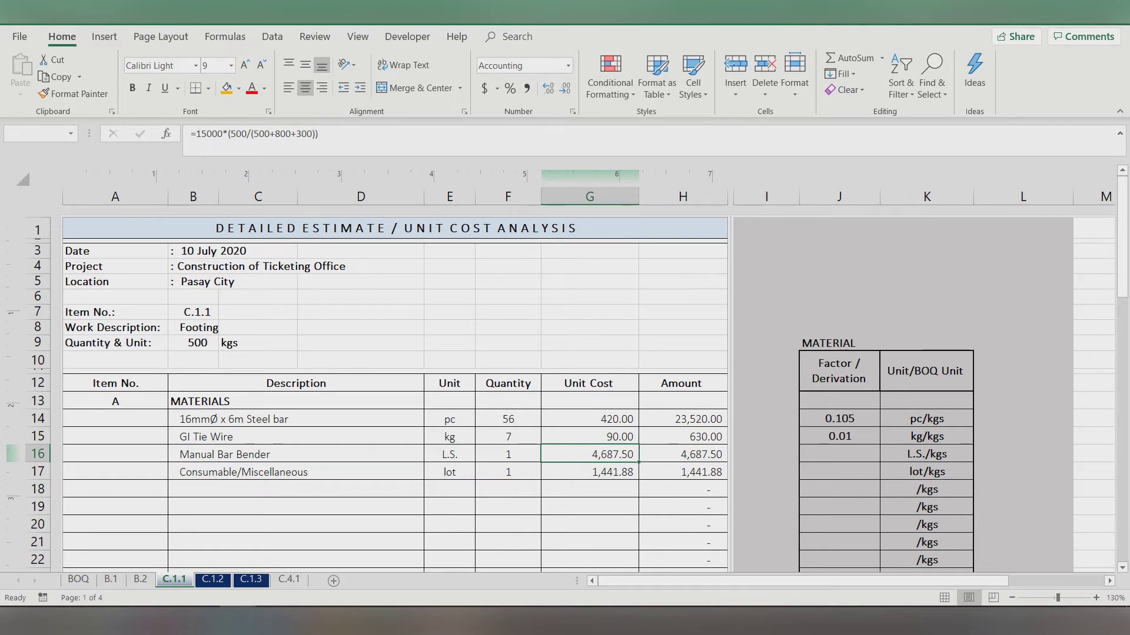
scroll(395, 389, "down", 4)
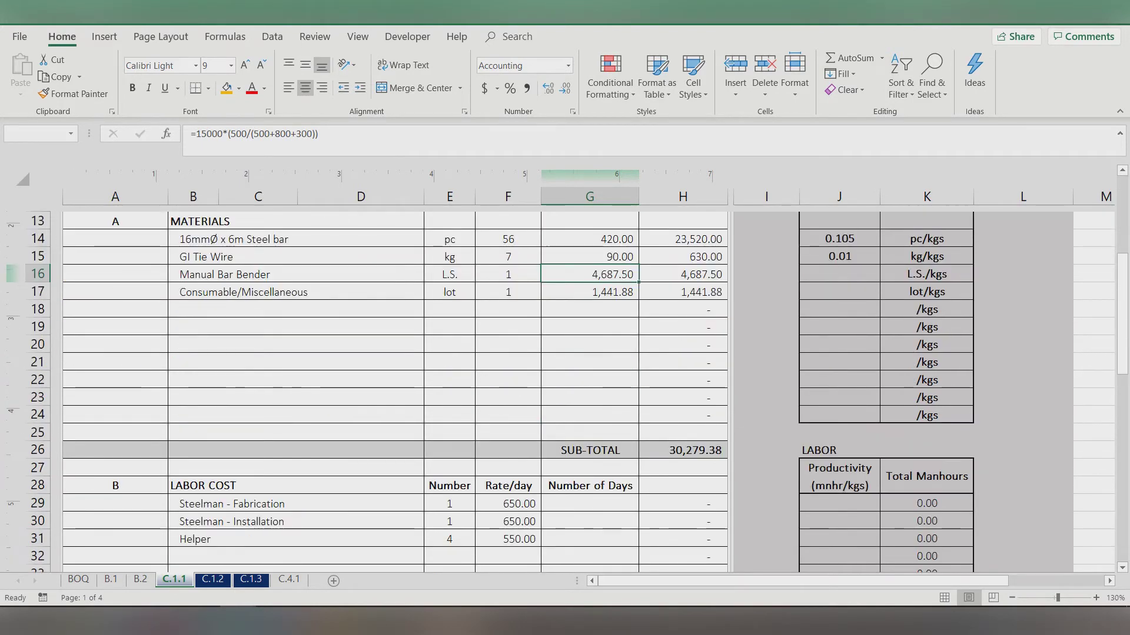
left_click(839, 503)
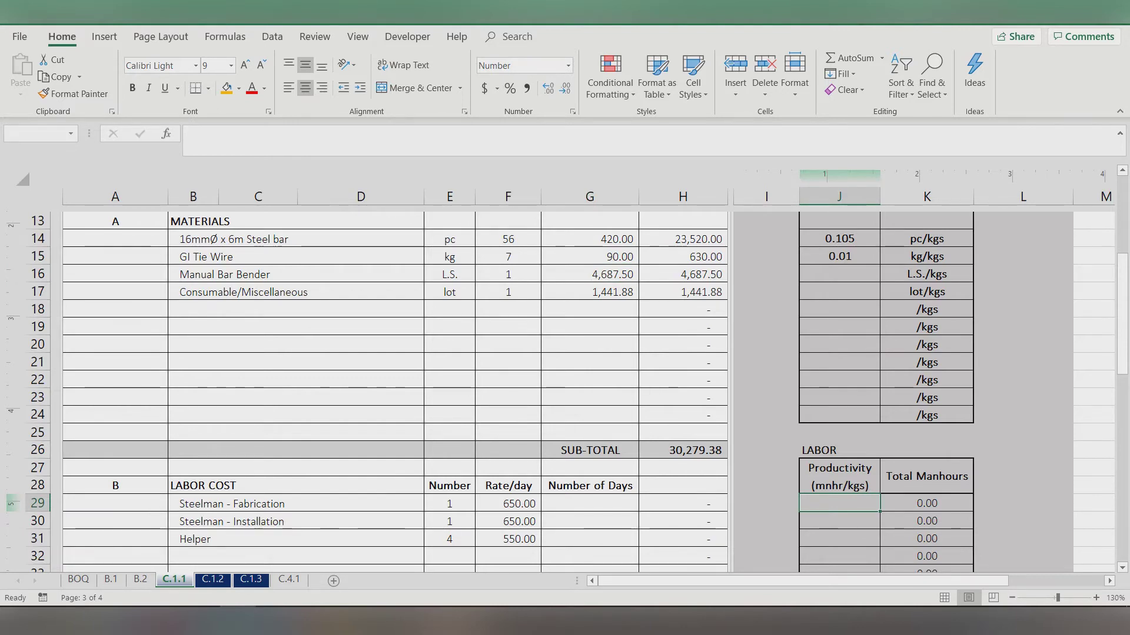
Step: Enter steelman productivity rates =1/13 for fabrication and =1/16 (0.06) for installation
type("1")
key("BackSpace")
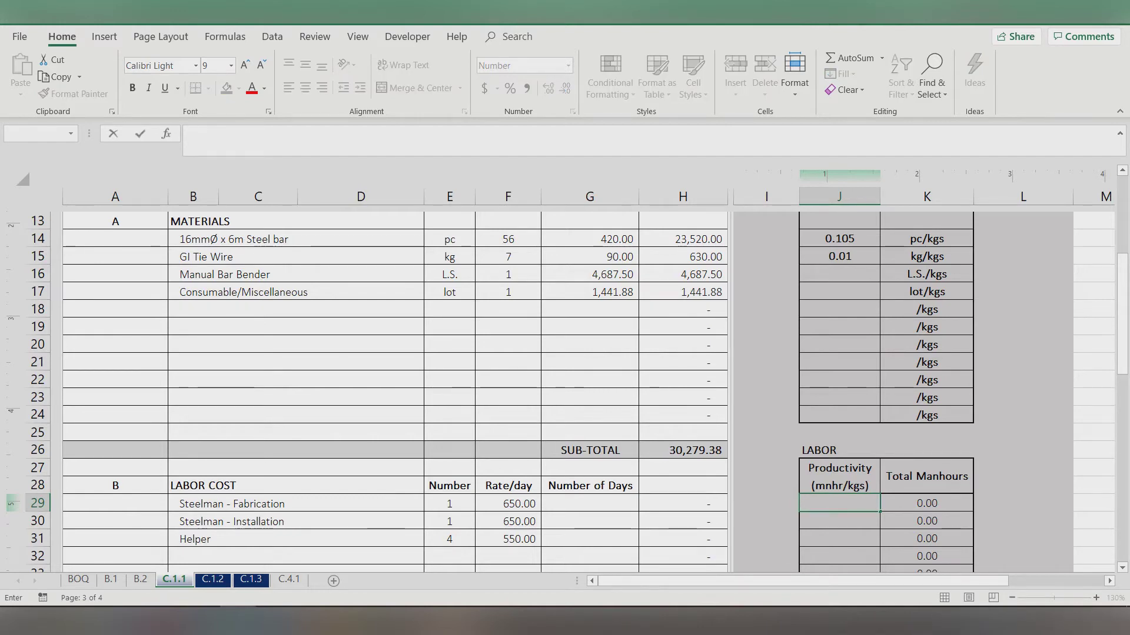
type("=1/")
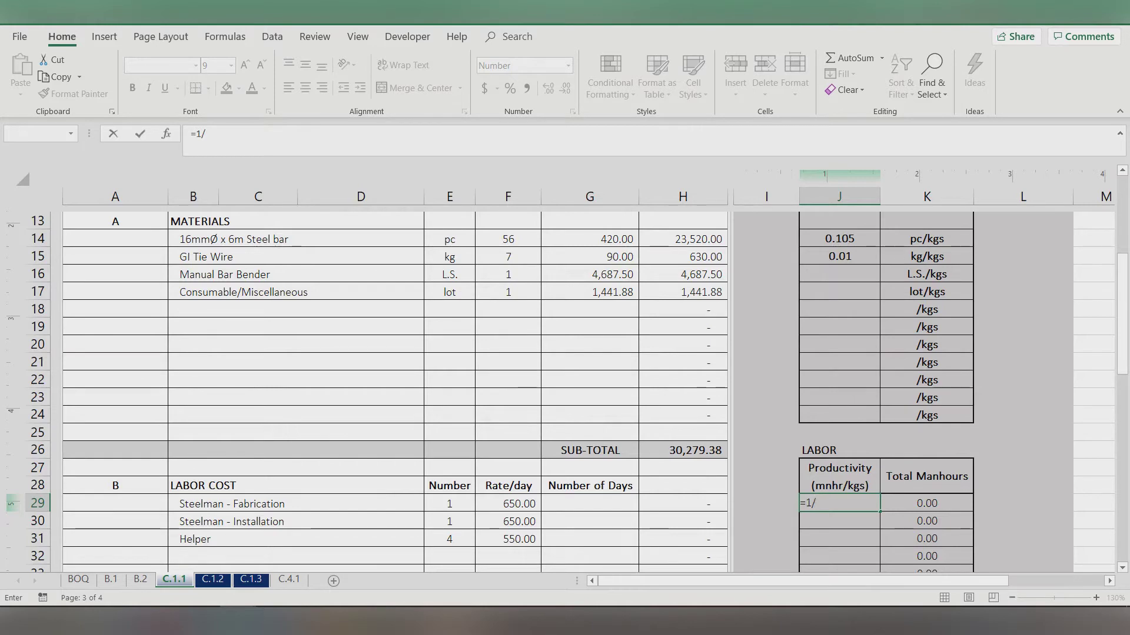
type("13")
key("Return")
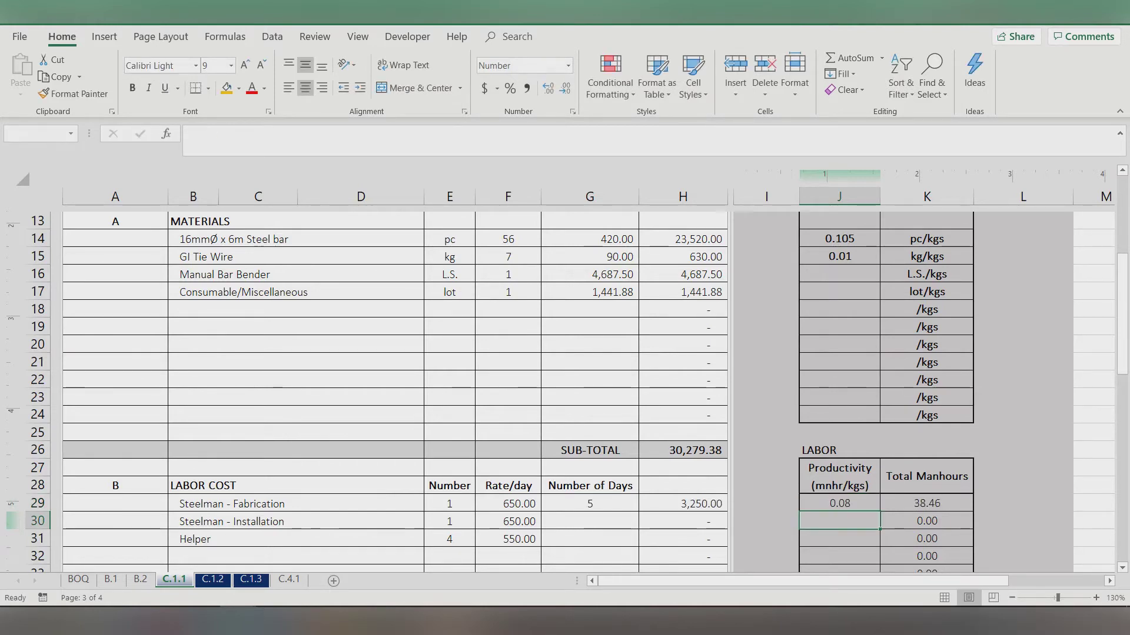
type("=")
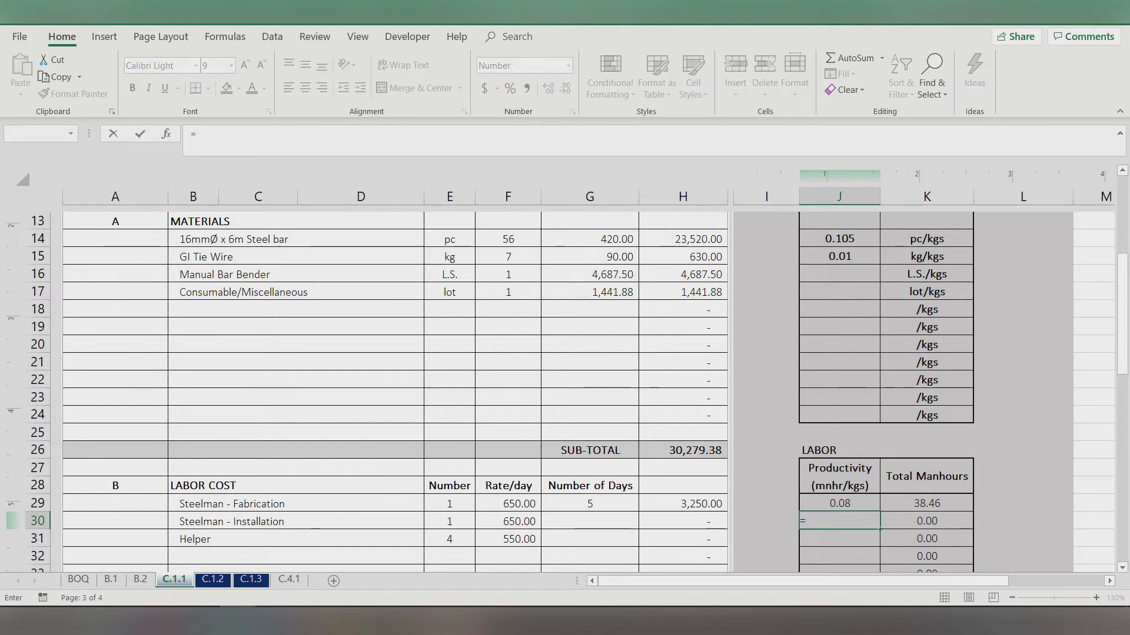
type("1/")
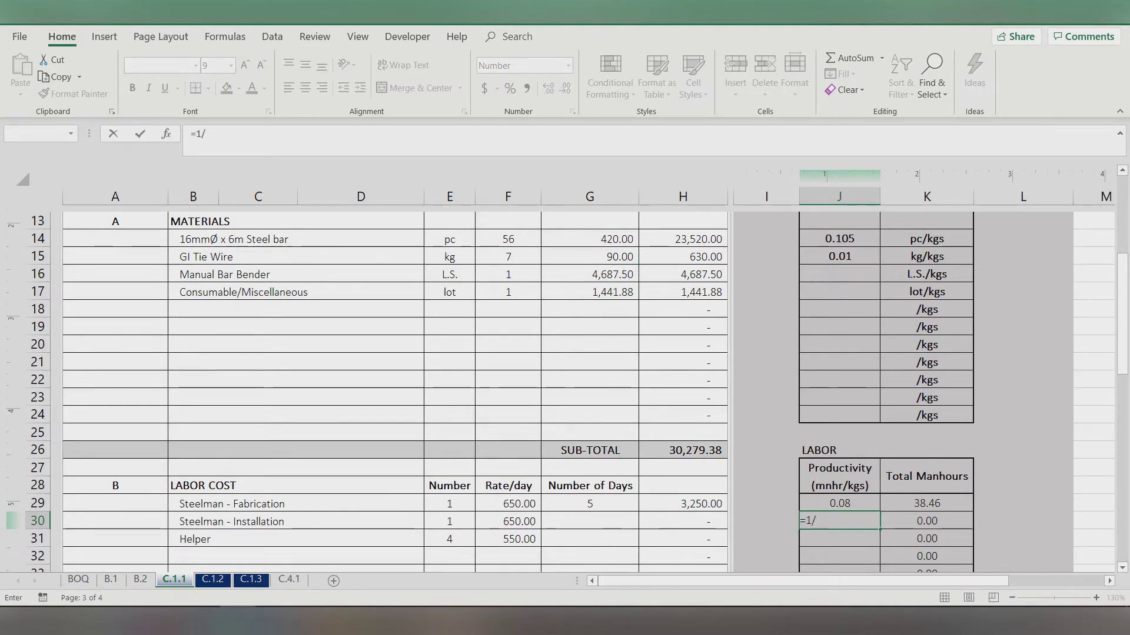
type("16")
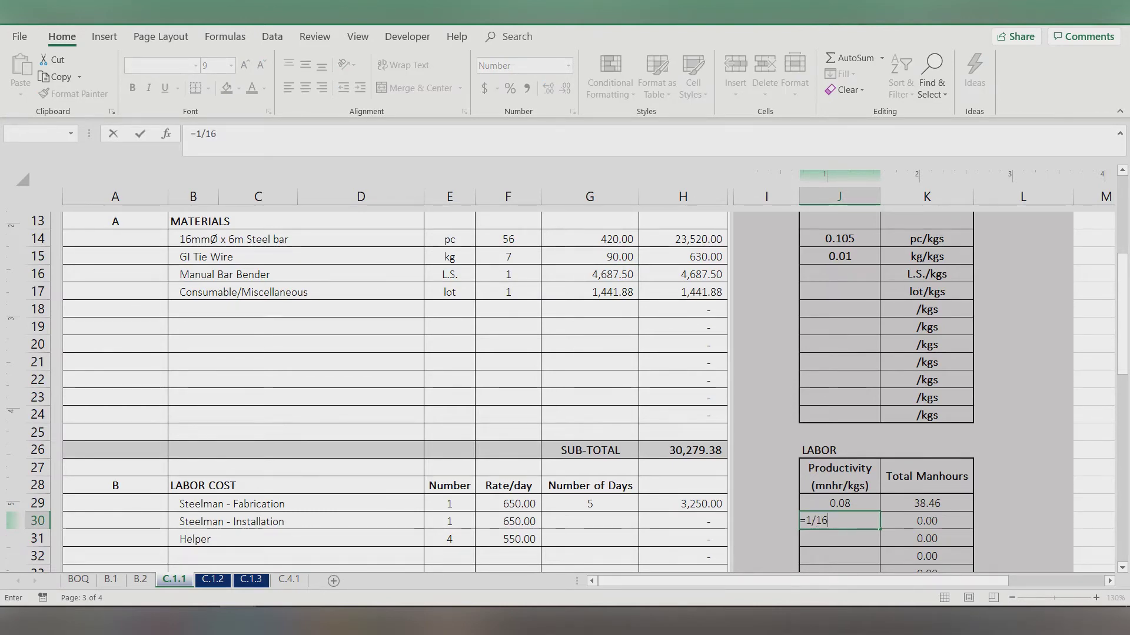
key("Return")
key("Up")
key("Up")
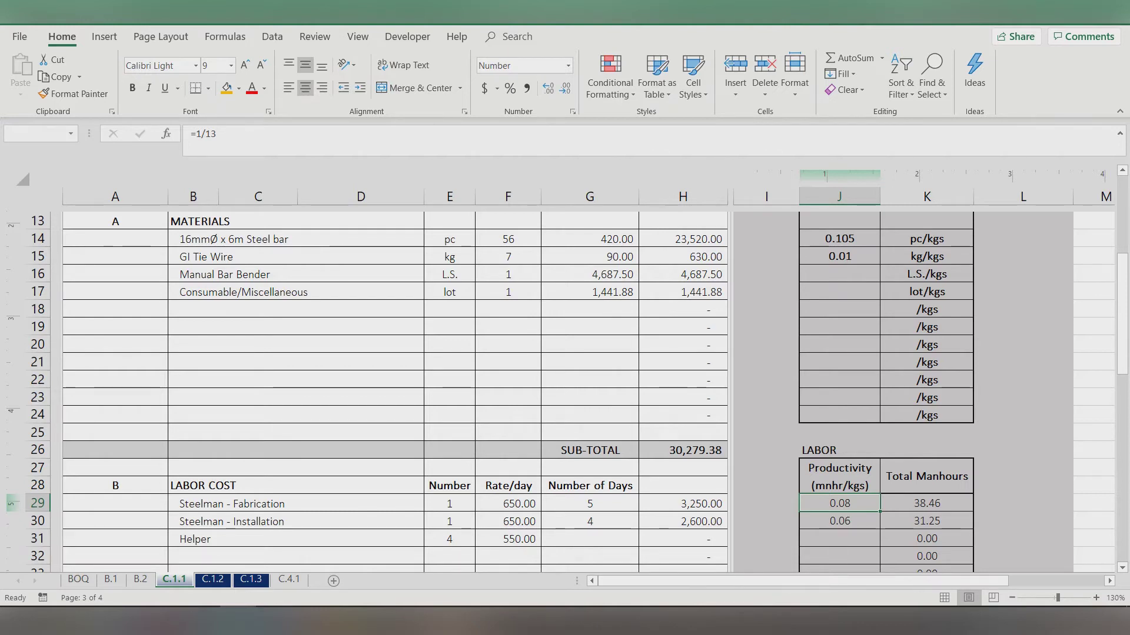
key("Down")
key("Down")
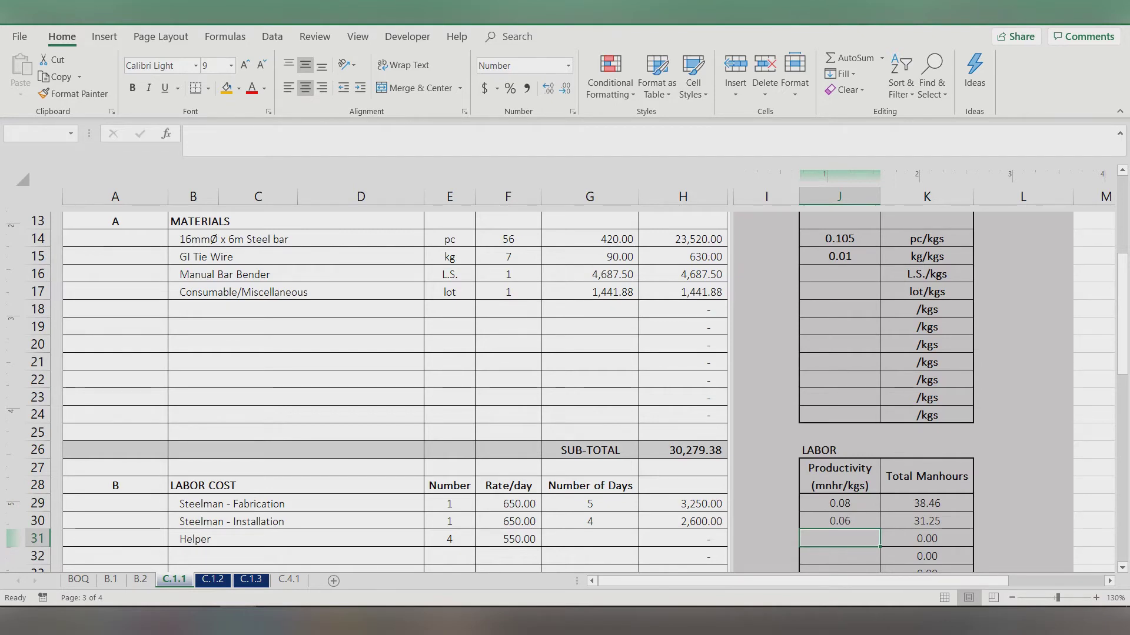
Step: Set the helper productivity to the average of both rates, (J29+J30)/2 = 0.07
type("+")
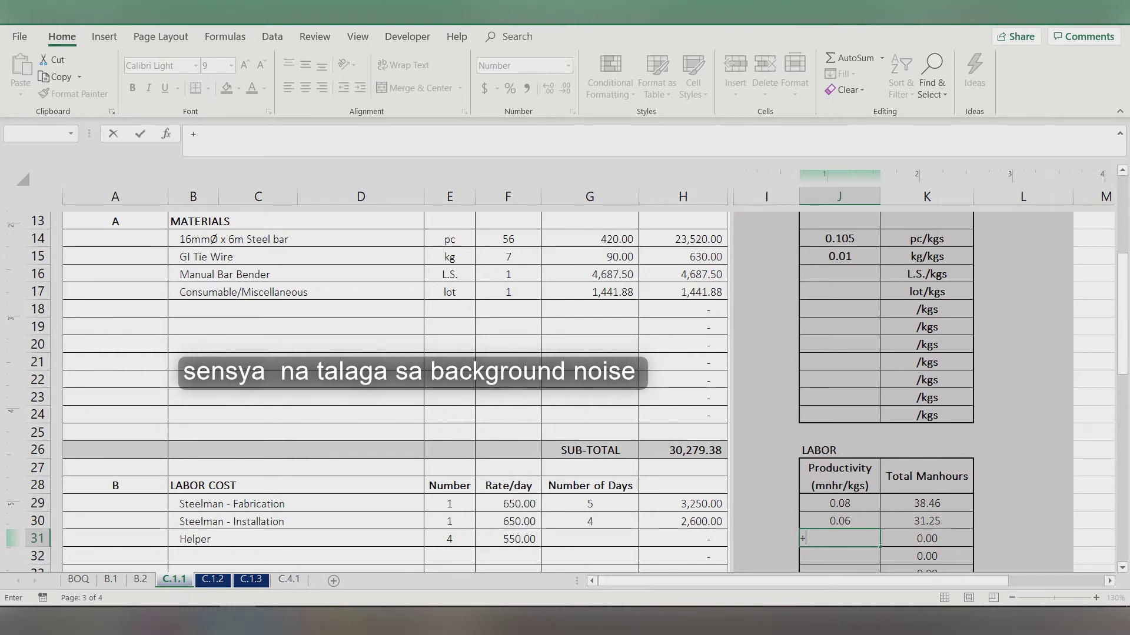
type("(")
key("Up")
key("Up")
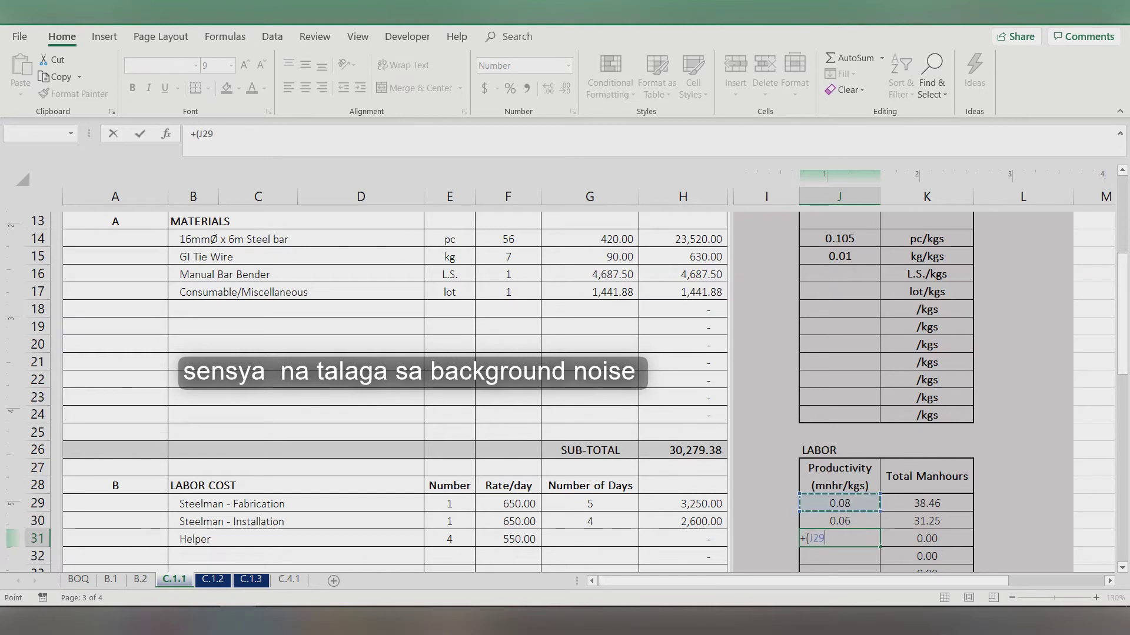
type("+")
key("Up")
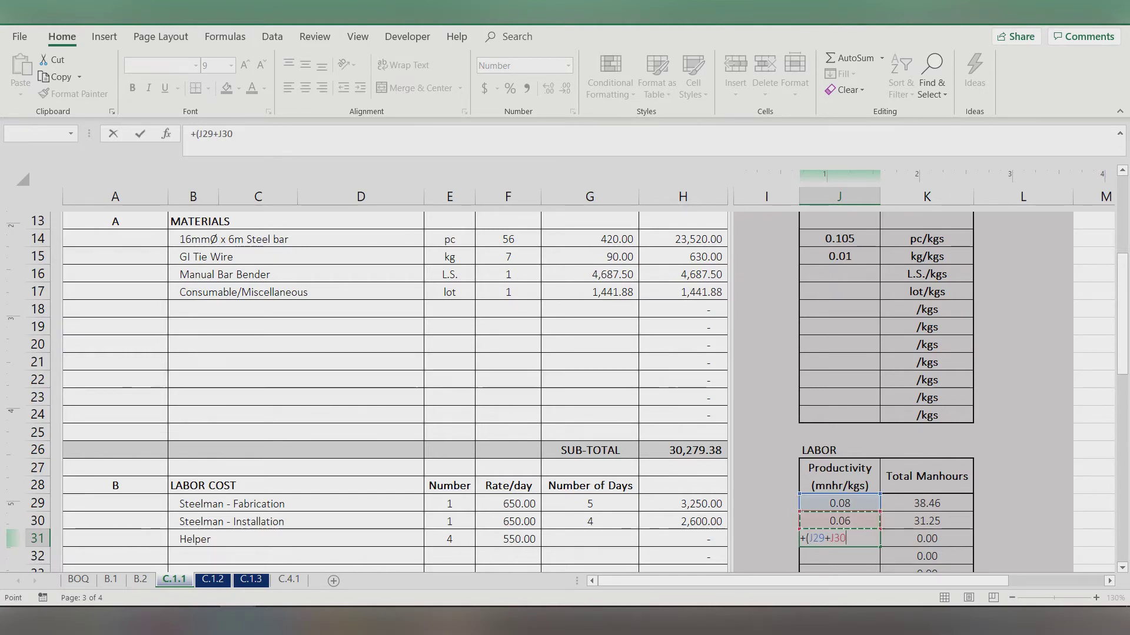
type(")/2")
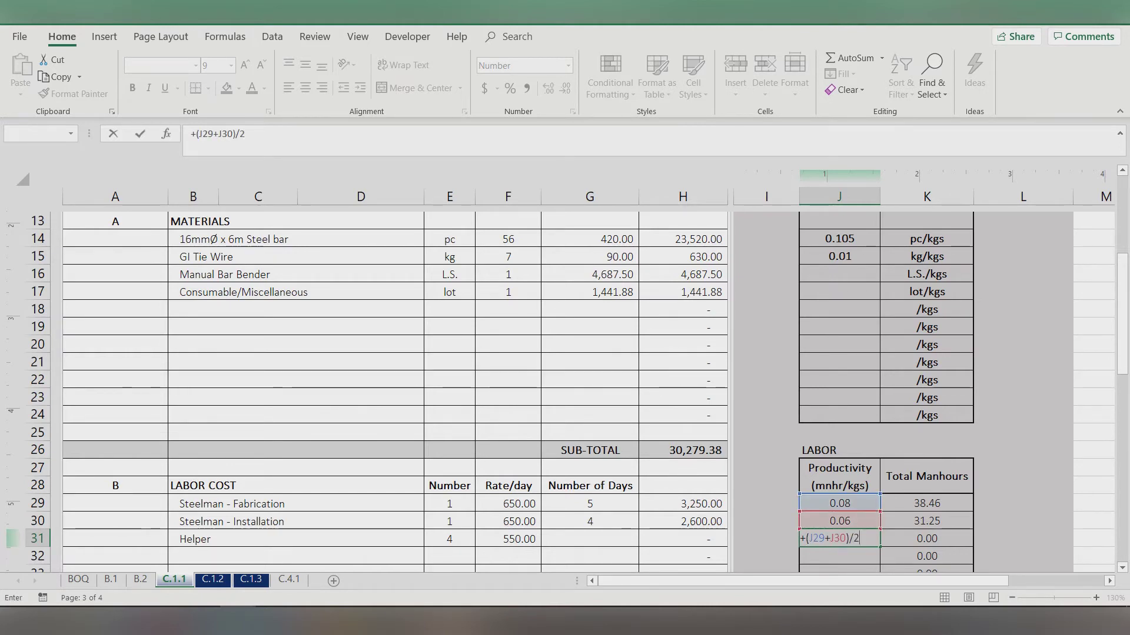
key("Return")
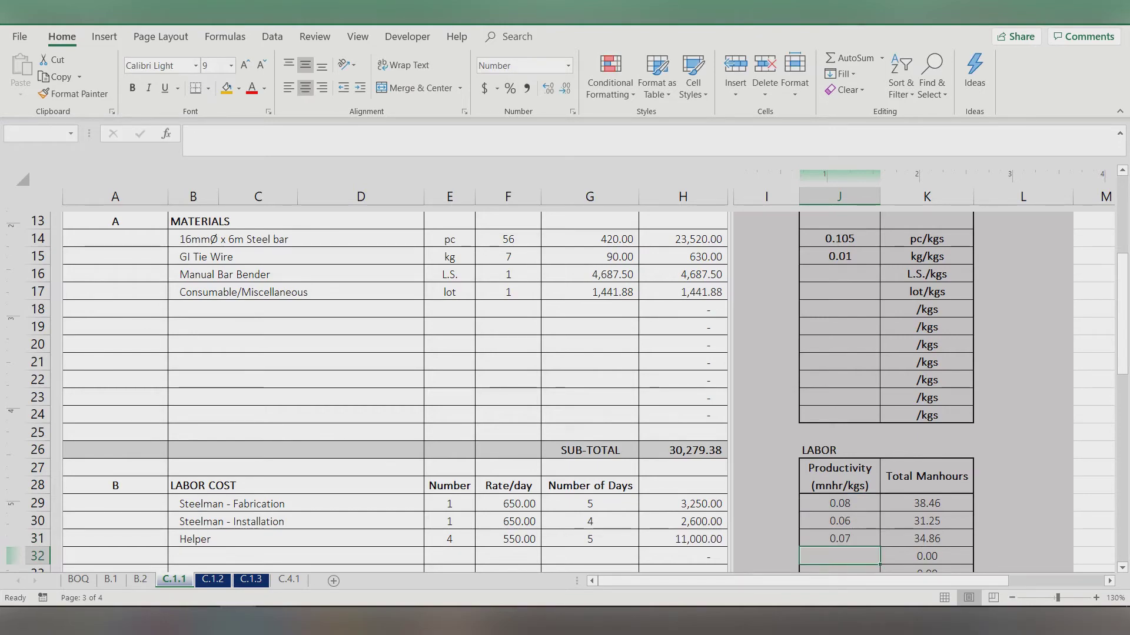
scroll(394, 388, "down", 10)
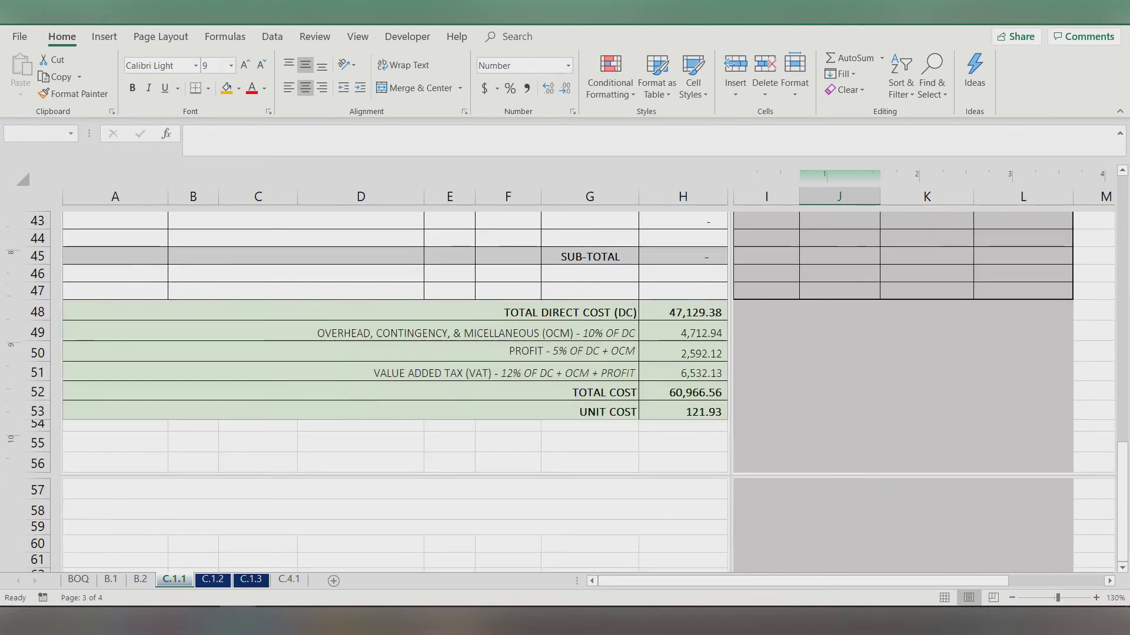
Step: Link the BOQ Footing unit cost cell E16 to C.1.1's unit cost H53 (121.93)
scroll(394, 388, "up", 6)
scroll(394, 388, "down", 4)
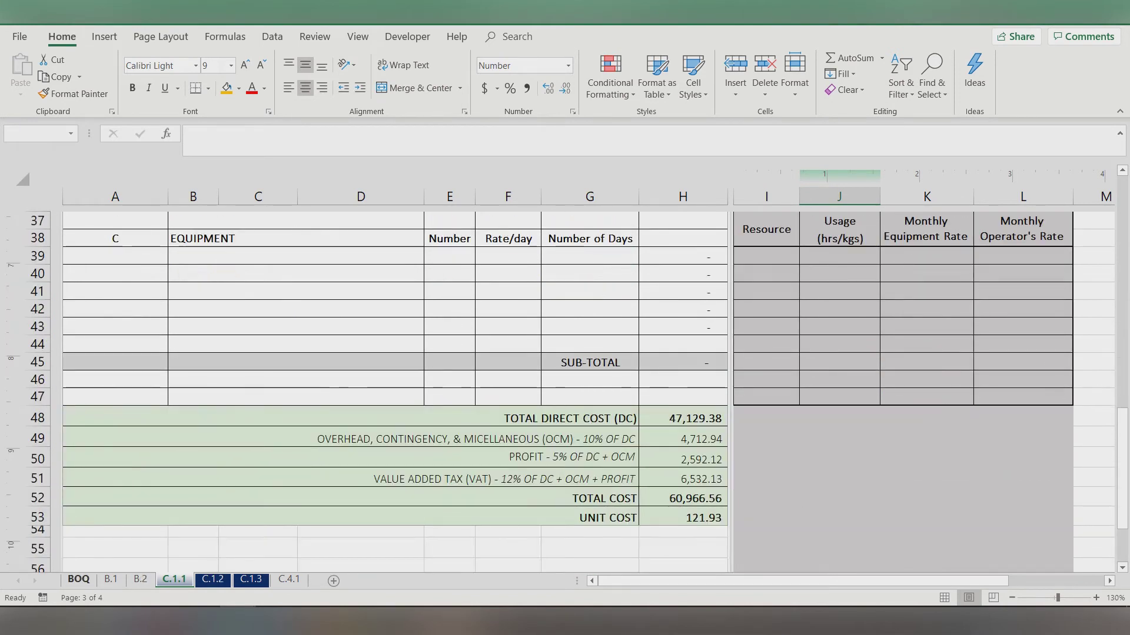
left_click(78, 579)
left_click(571, 452)
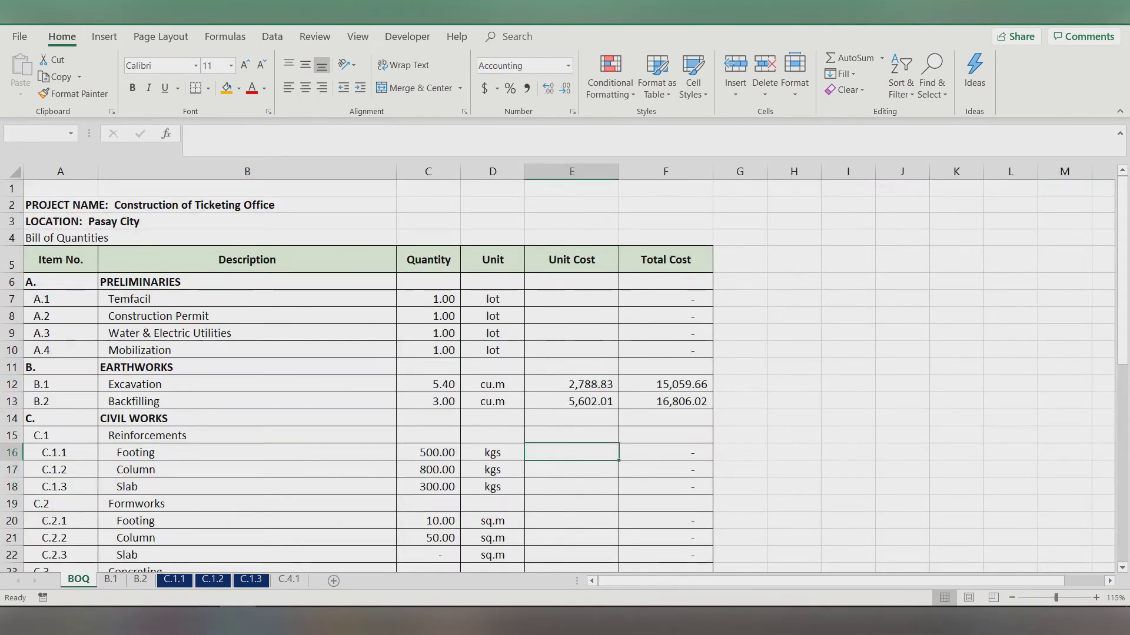
type("=")
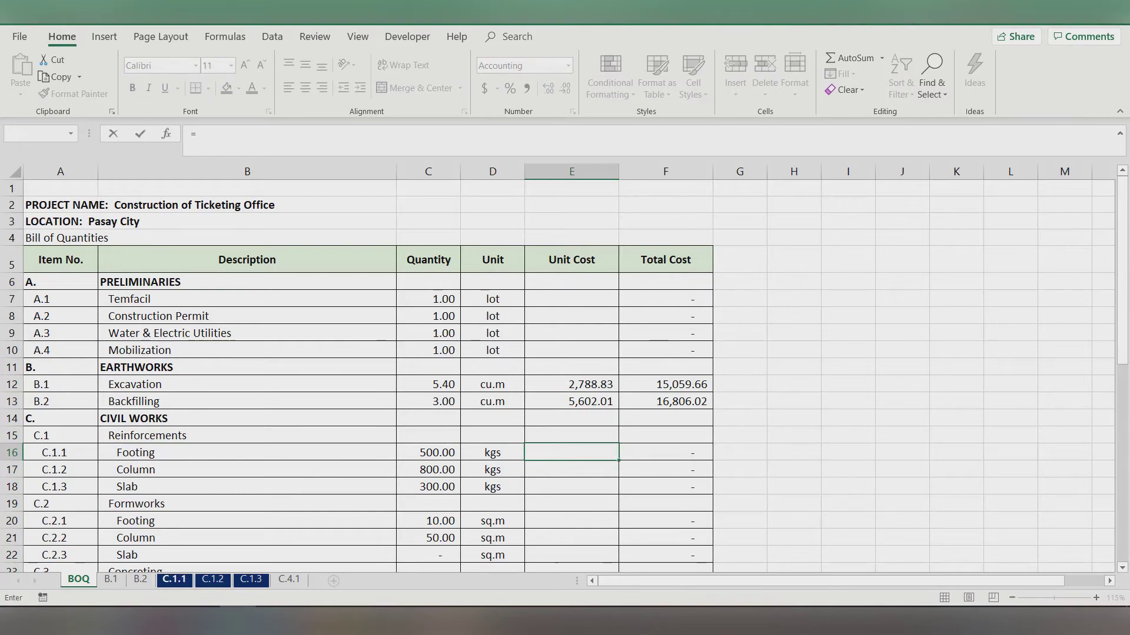
left_click(174, 580)
scroll(571, 388, "down", 5)
scroll(571, 389, "up", 3)
left_click(683, 411)
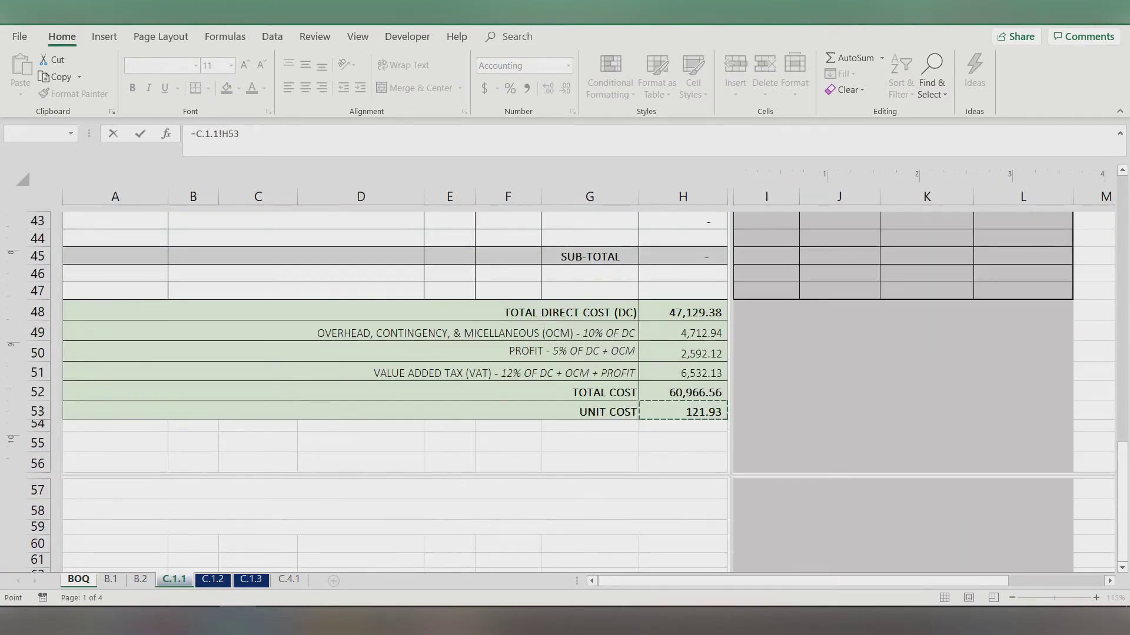
key("Return")
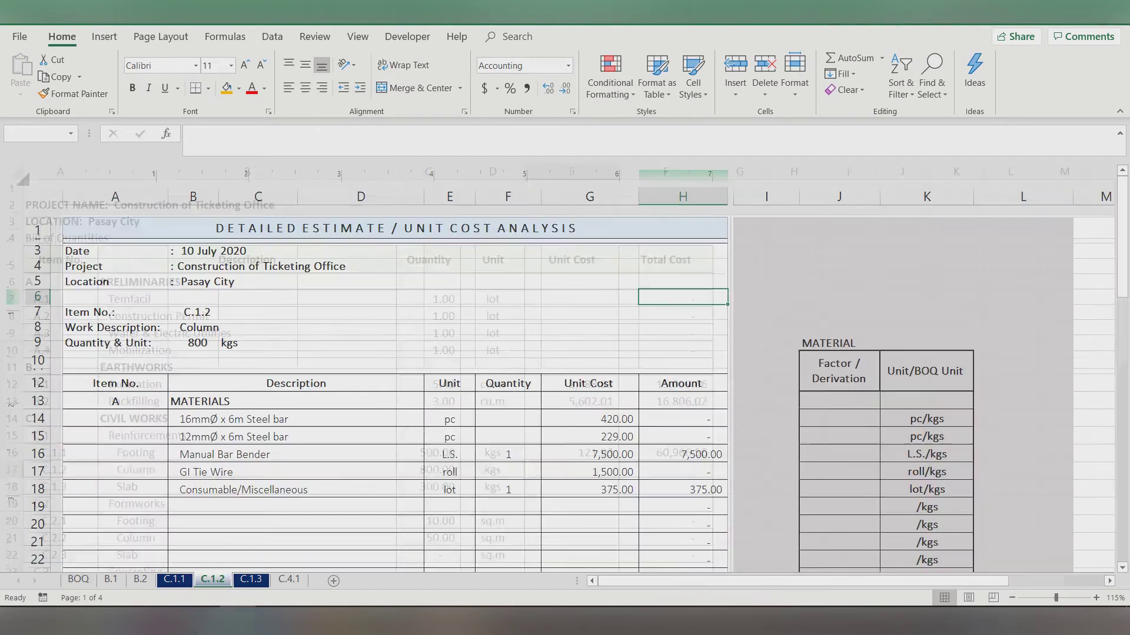
left_click(213, 580)
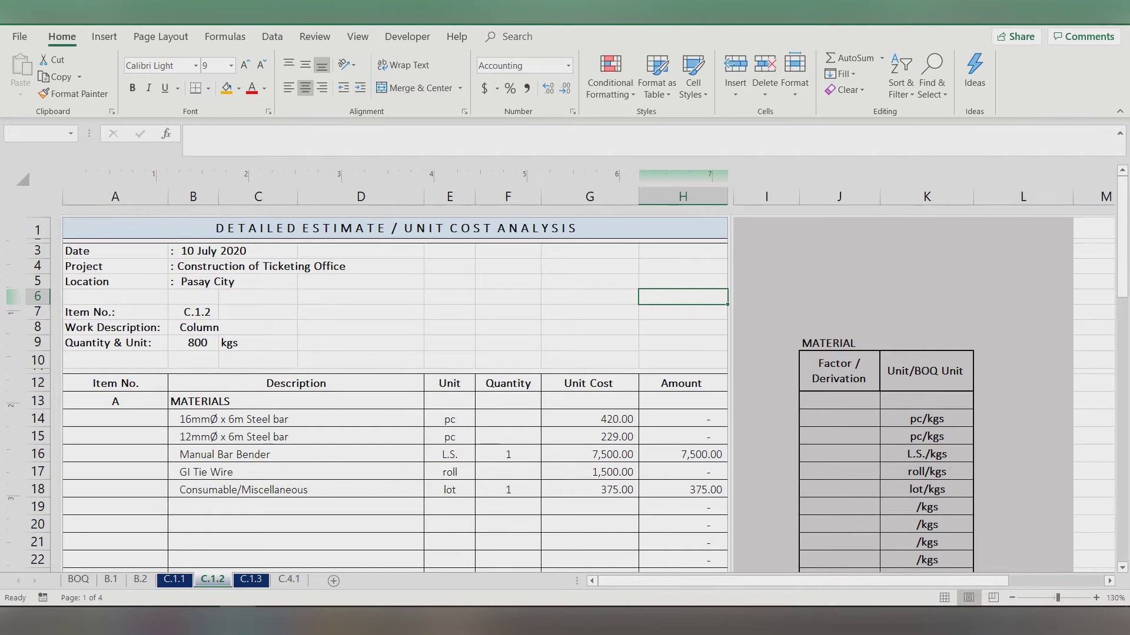
Step: Enter =(1/6)*(1/1.58)*(550/800) in J14 for a 0.07 factor, giving 61 pieces of 16mmØ bar
left_click(508, 419)
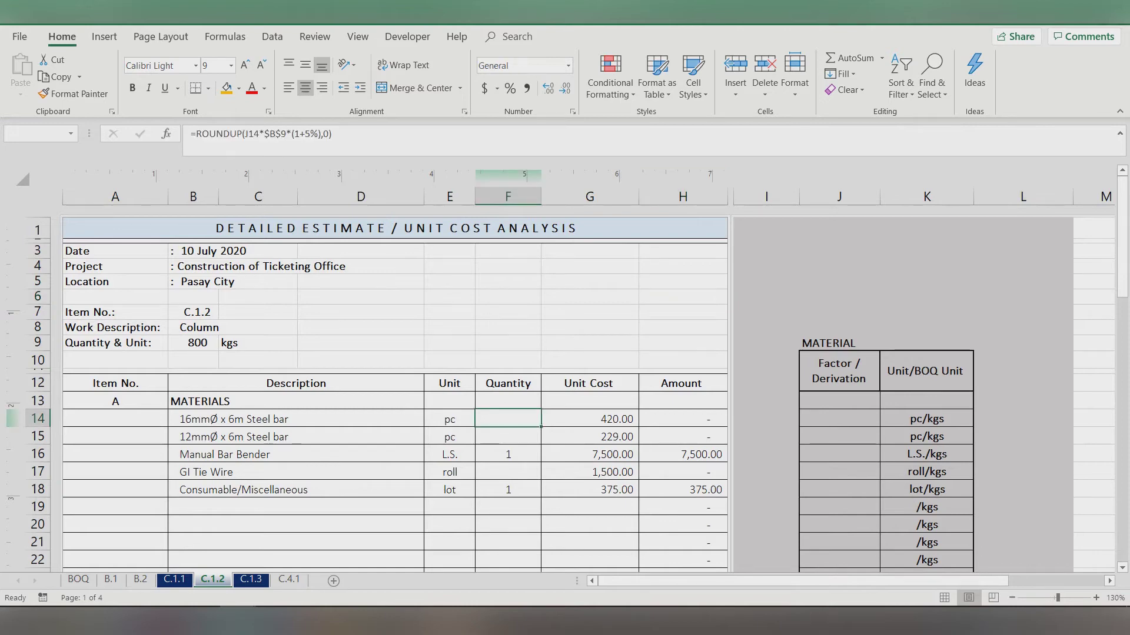
left_click(839, 437)
left_click(839, 419)
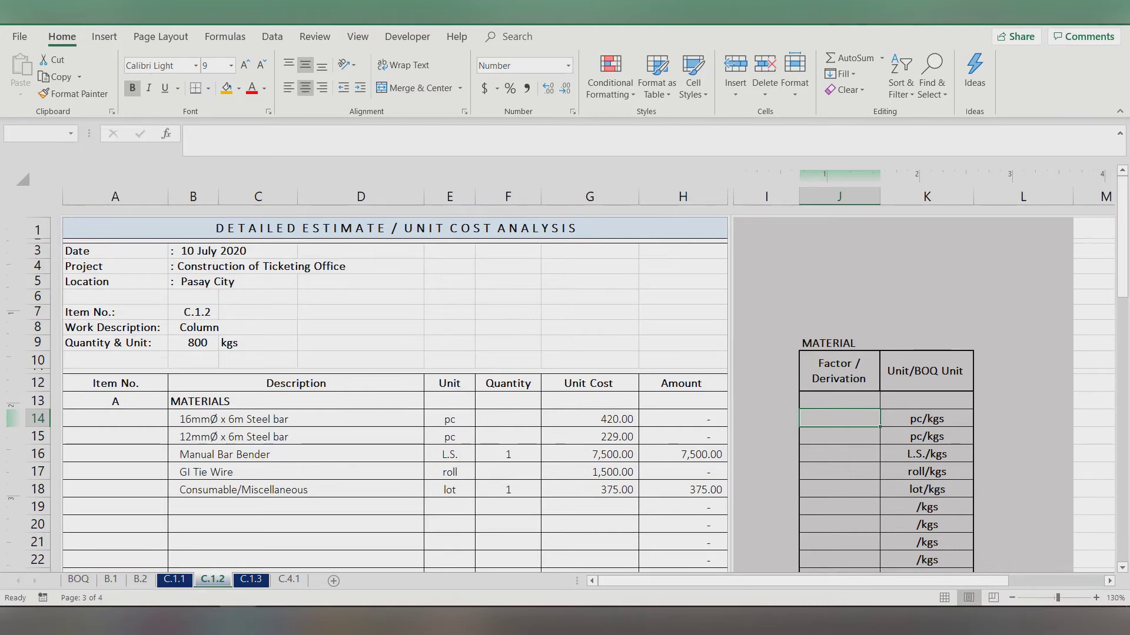
type("=(1/6)*(")
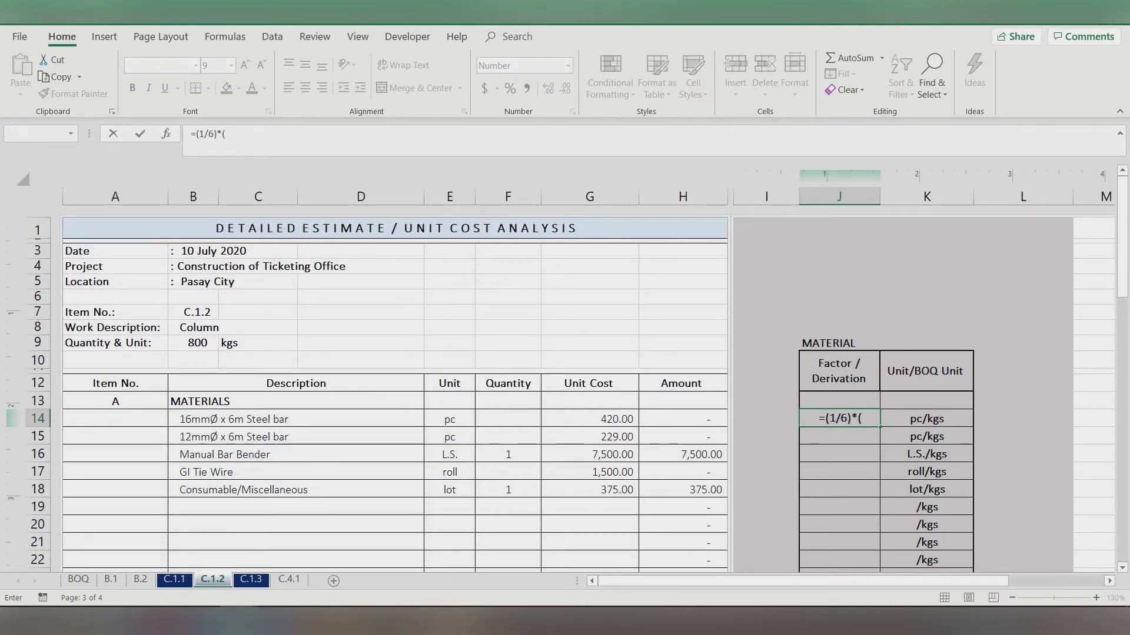
type("1/1.58)*")
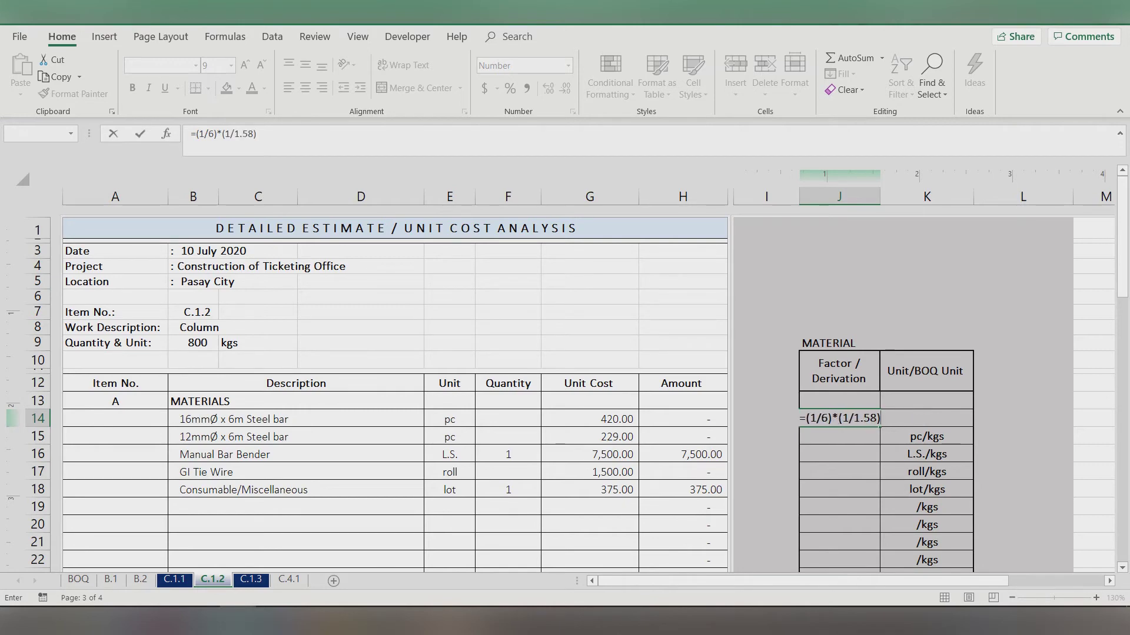
type("(")
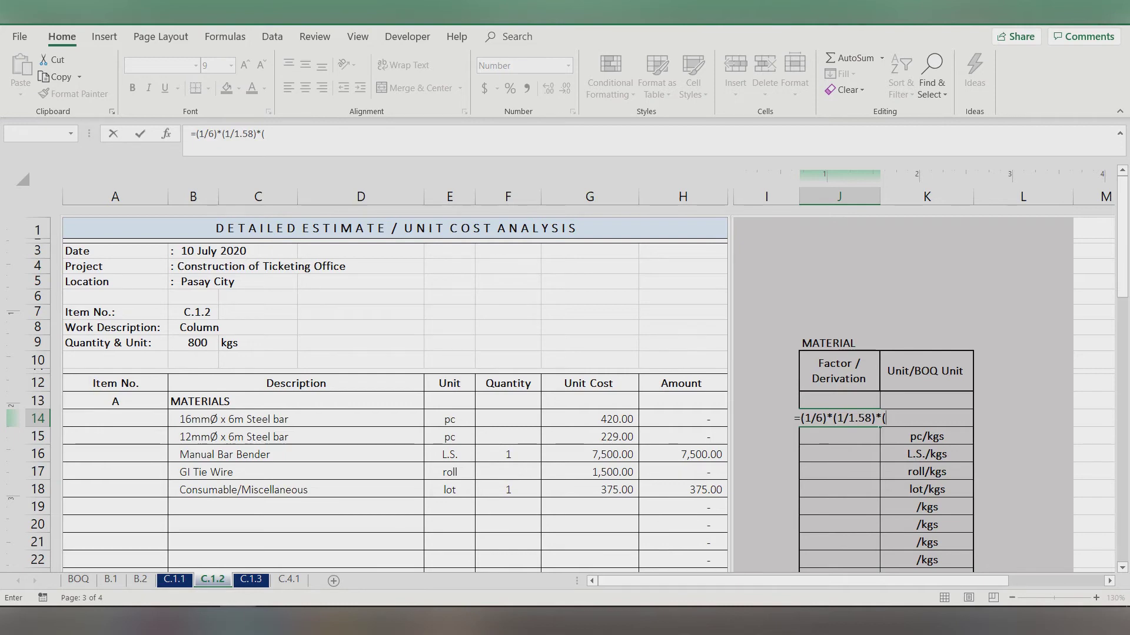
type("550")
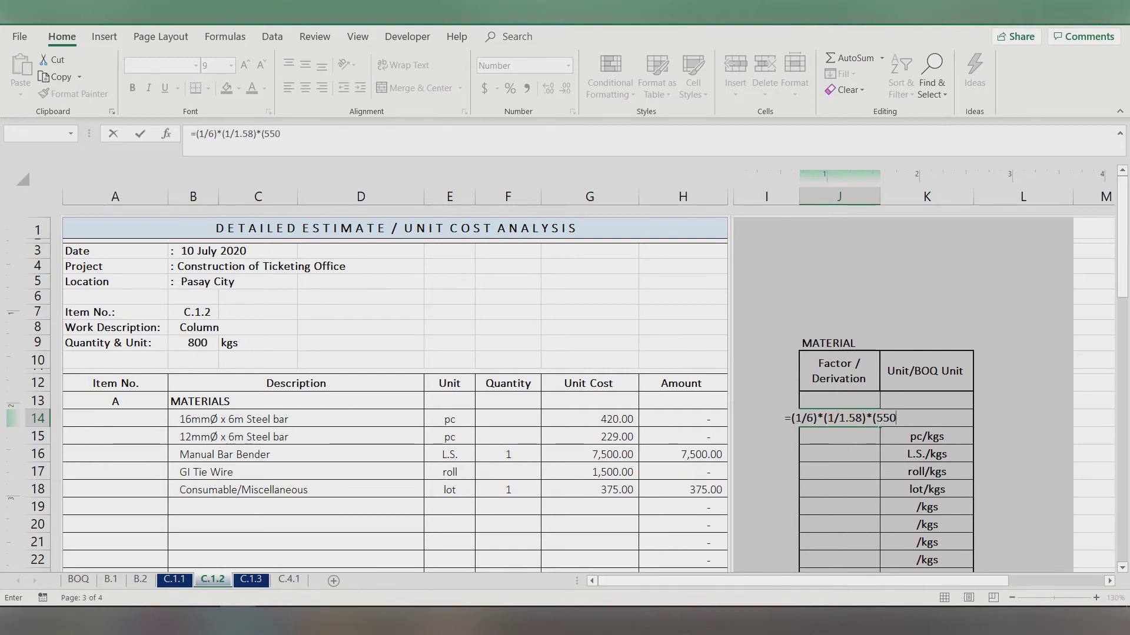
type("/800)")
key("Return")
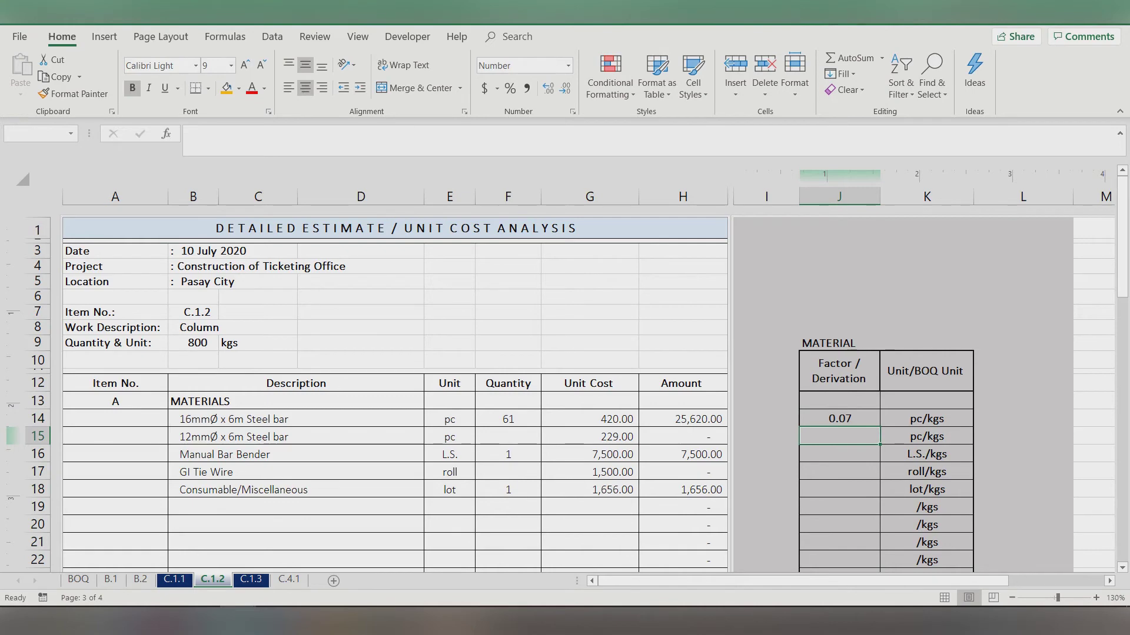
Step: Enter =(1/6)*(1/0.88)*(250/800) in J15, giving the 12mmØ bar a 0.06 factor and 50 pieces
type("=")
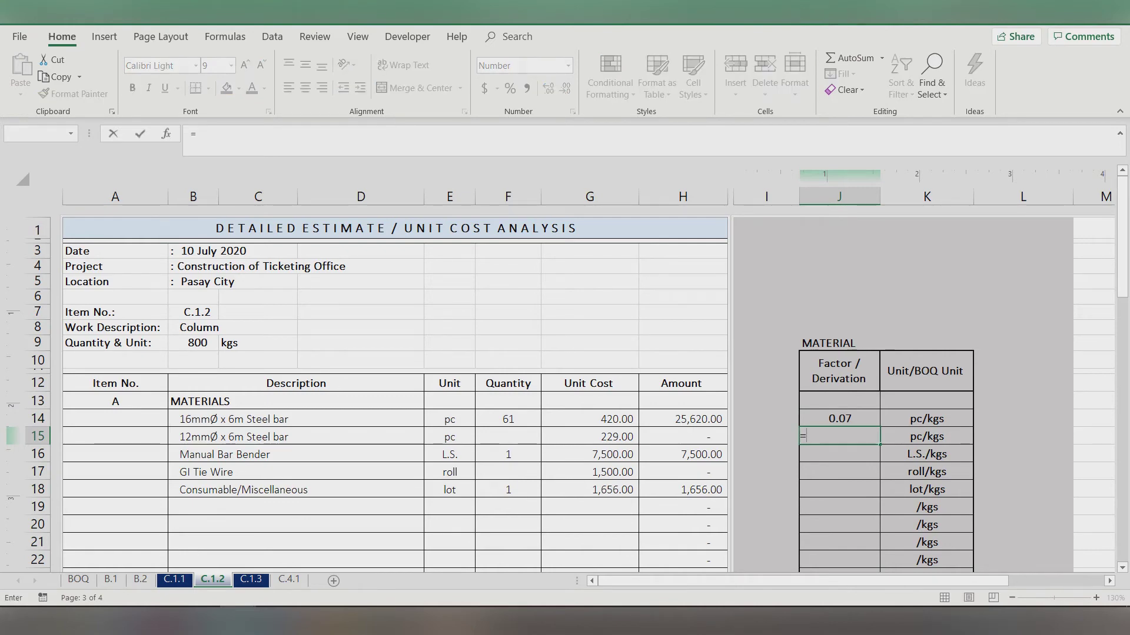
type("(1/6)*(")
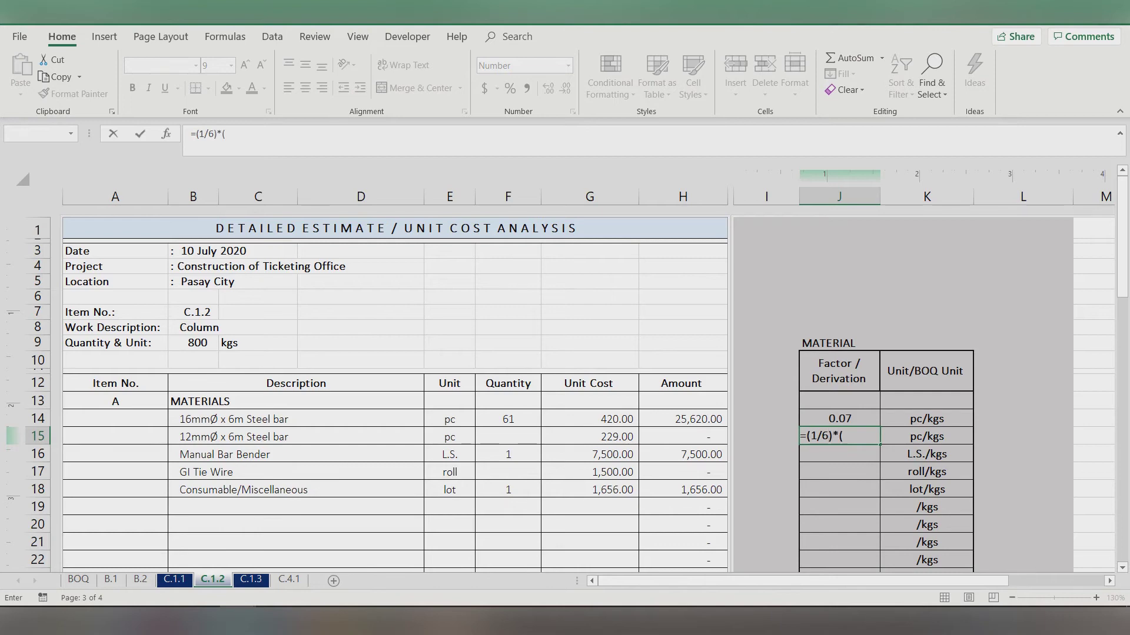
type("1/0.88)")
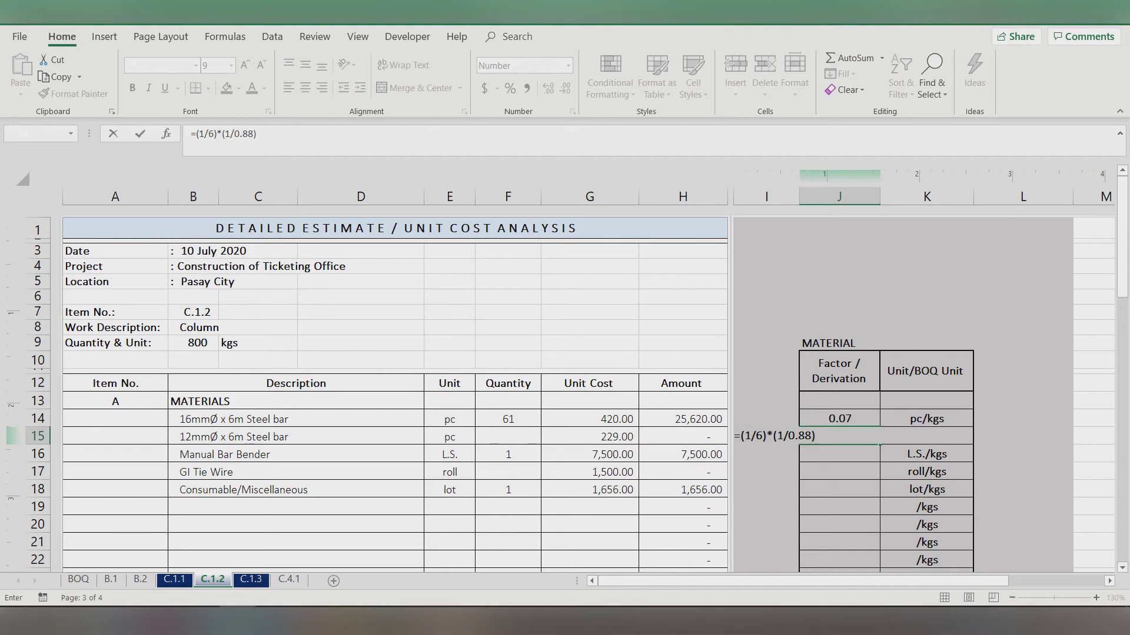
type("*(250/800)")
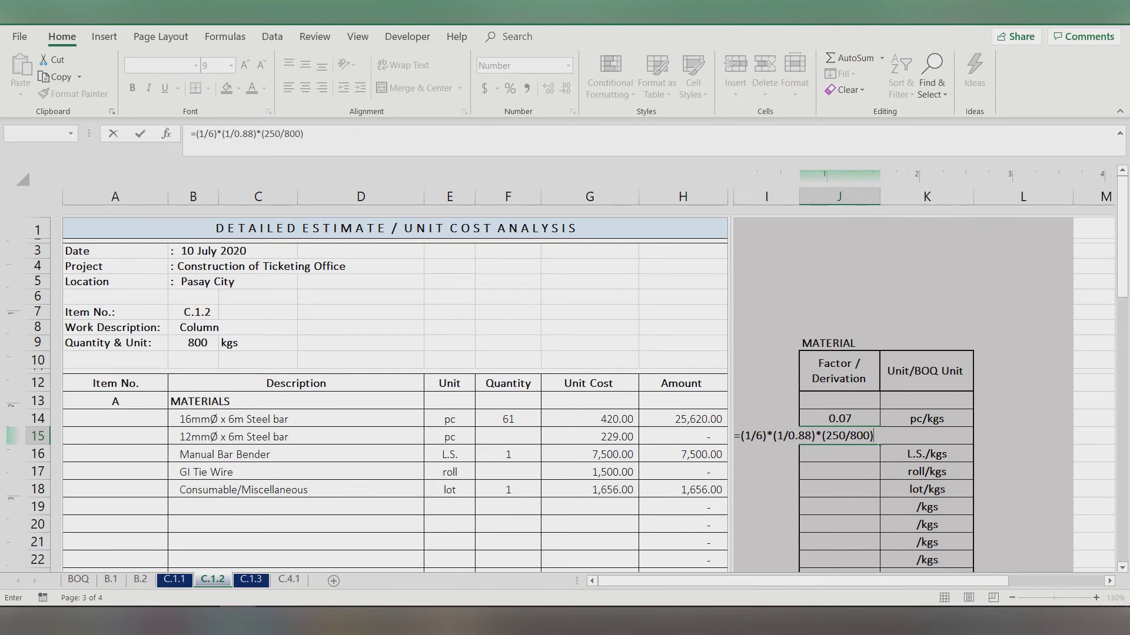
key("Return")
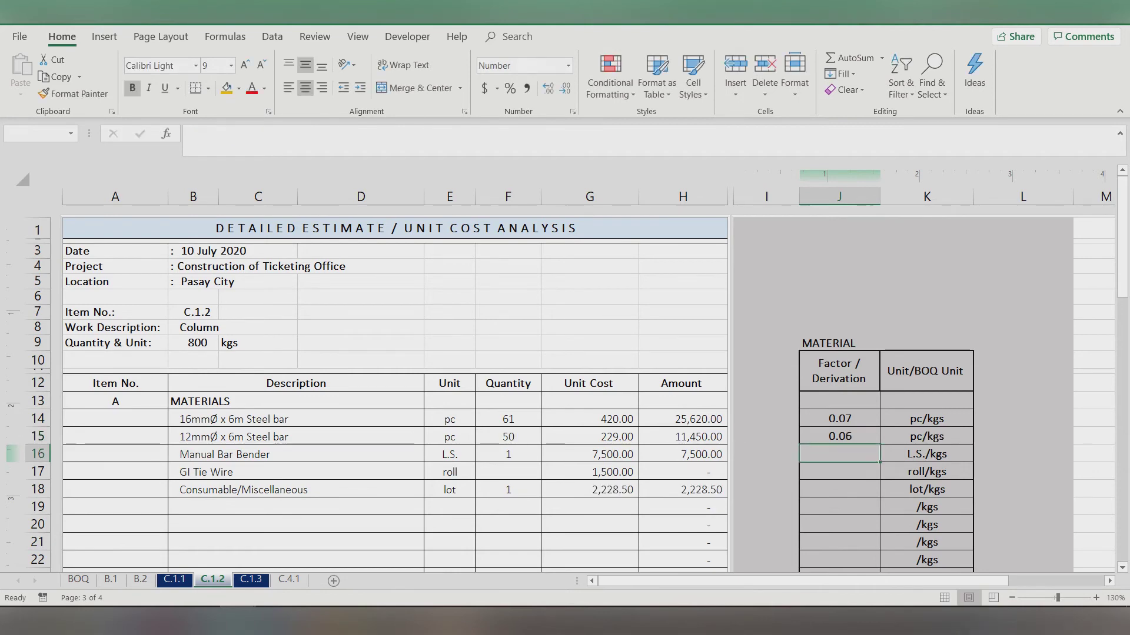
Step: Set the C.1.2 GI Tie Wire unit to kg and its unit cost to 90
left_click(508, 471)
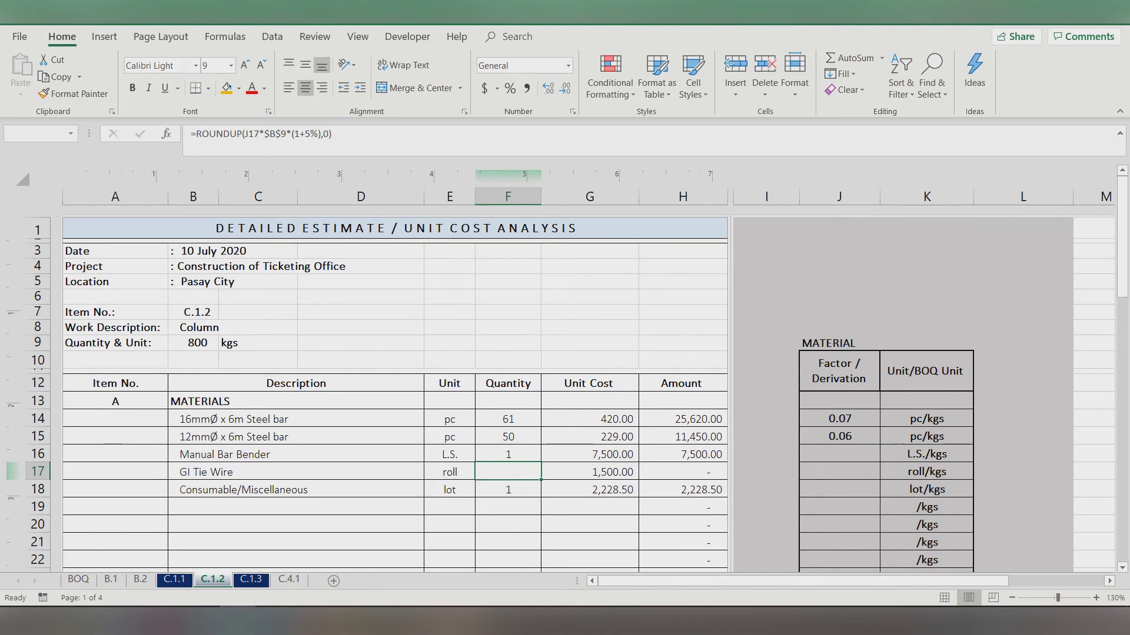
left_click(450, 472)
type("kg")
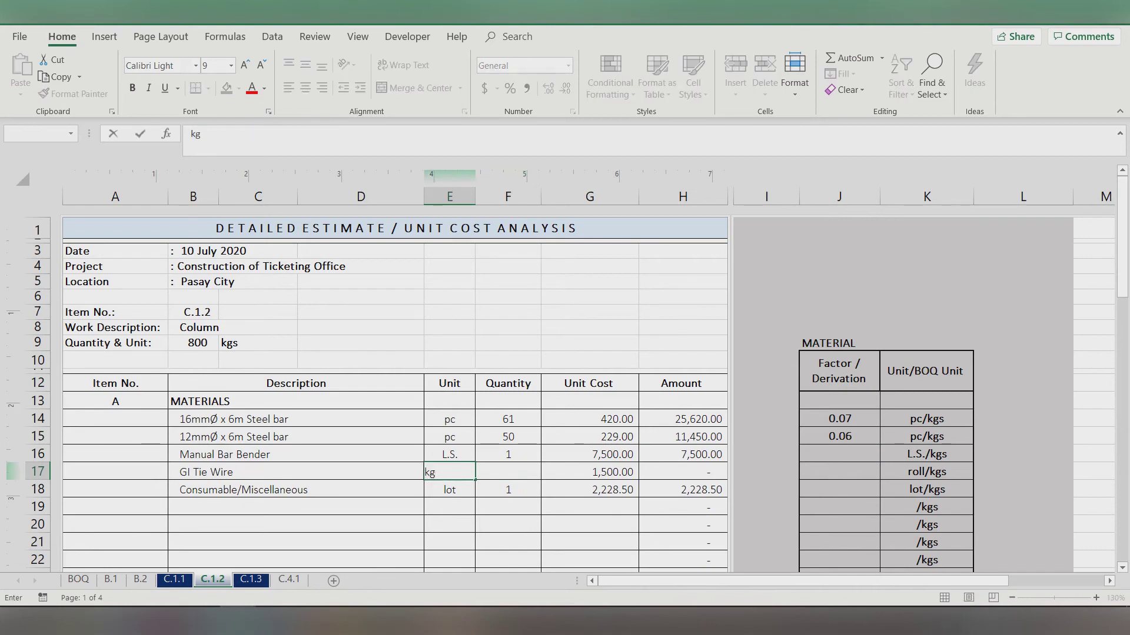
key("Right")
key("Right")
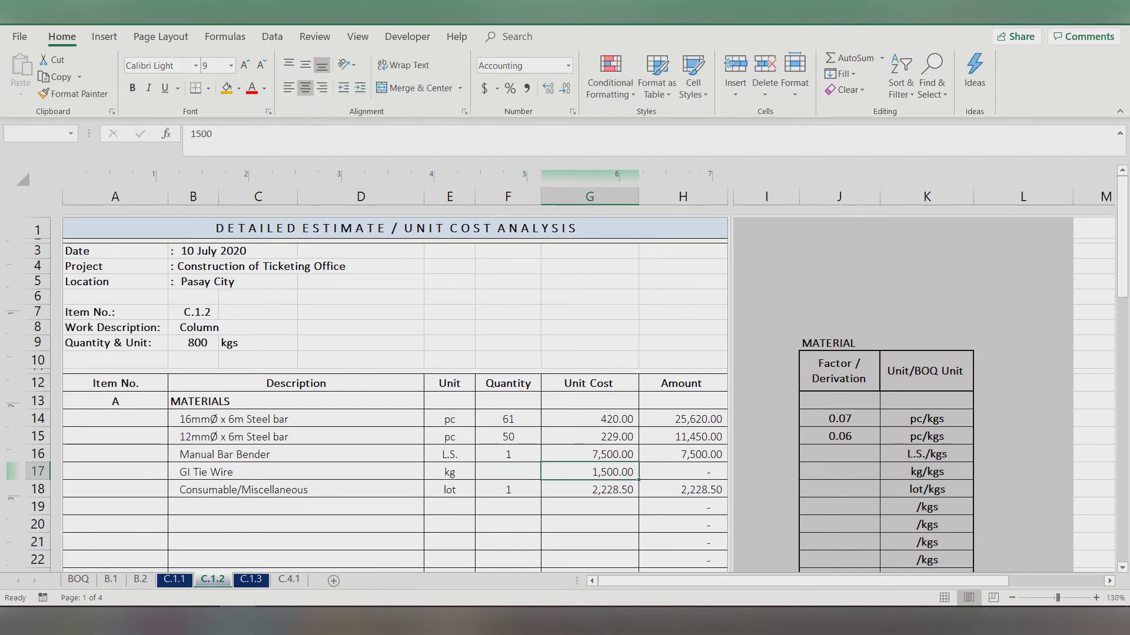
type("90")
key("Right")
key("Right")
key("Right")
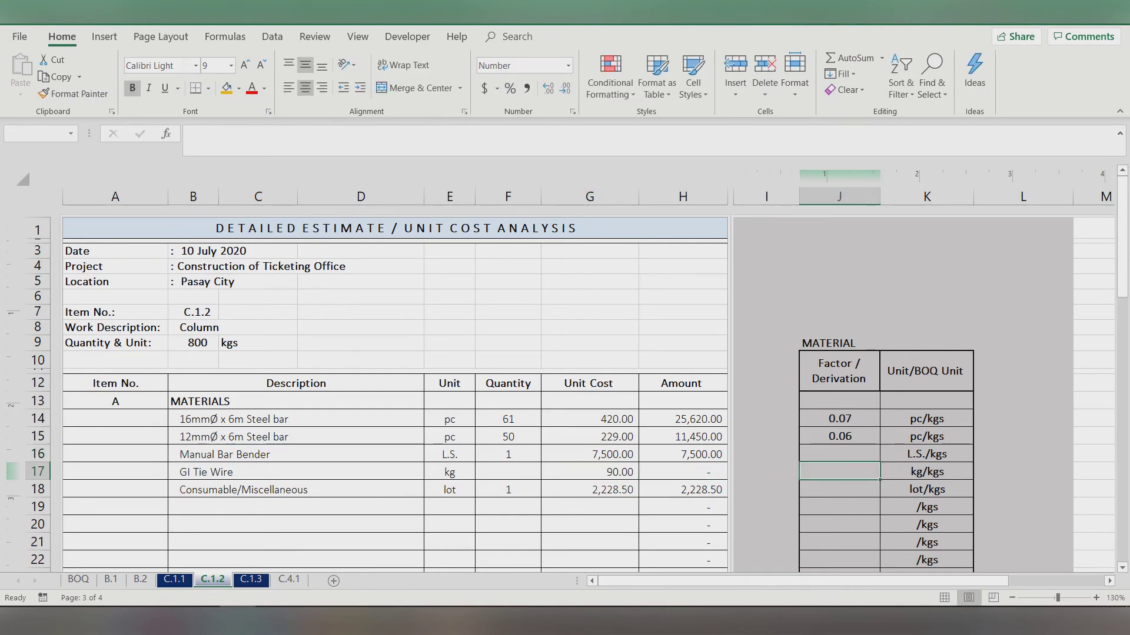
Step: Enter the tie wire factor =1/80, giving 11 kg totalling 990.00
type("=1")
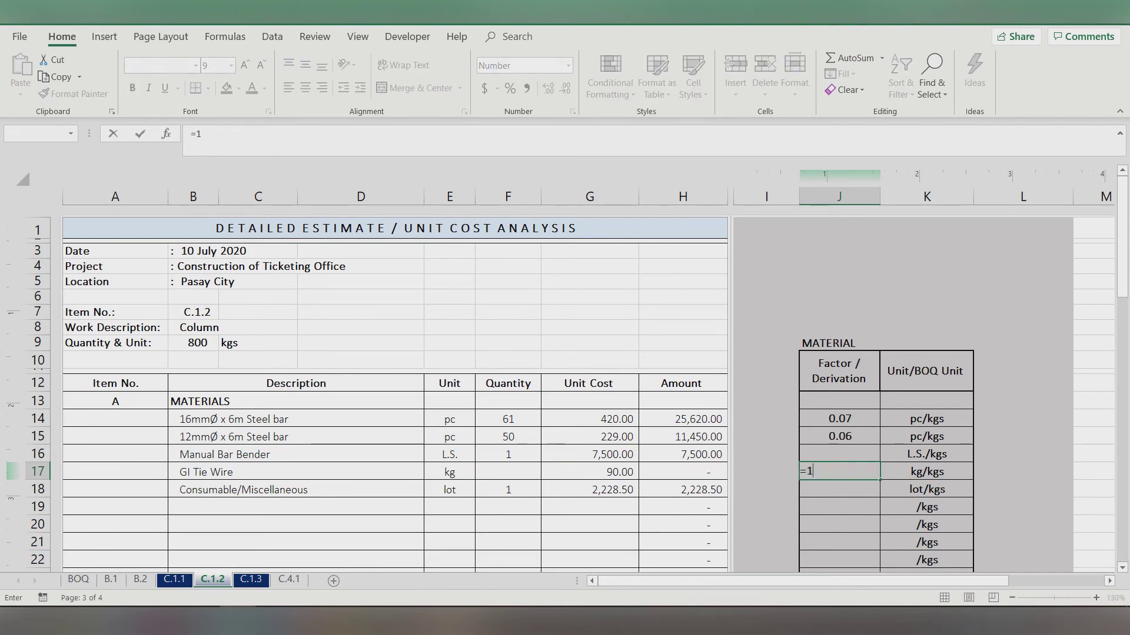
type("/80")
key("Return")
left_click(508, 471)
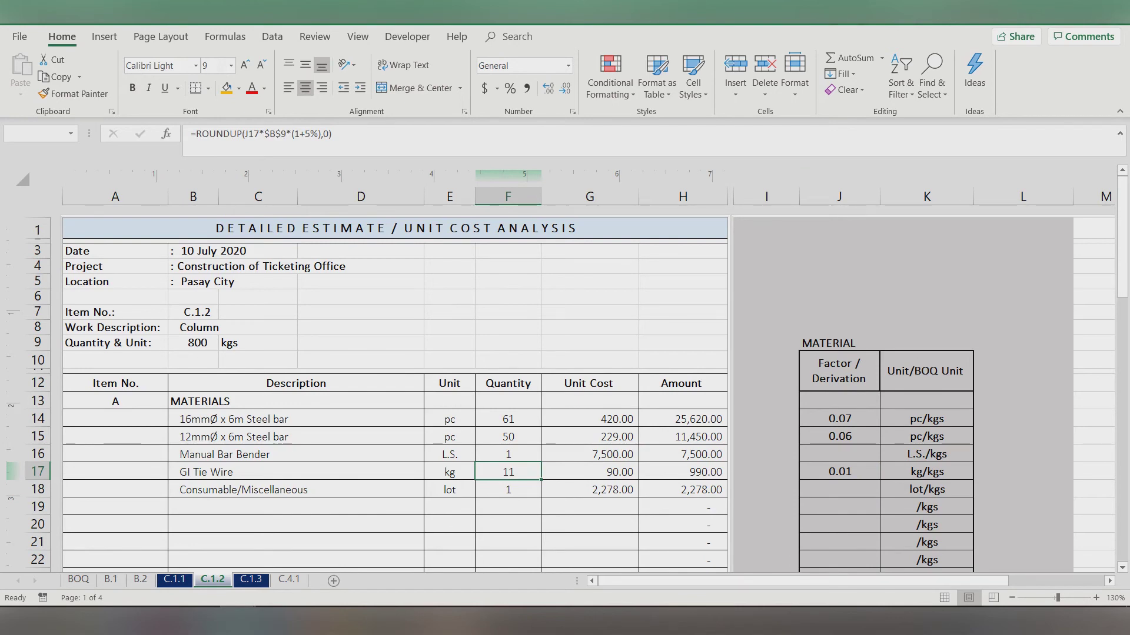
scroll(394, 389, "down", 7)
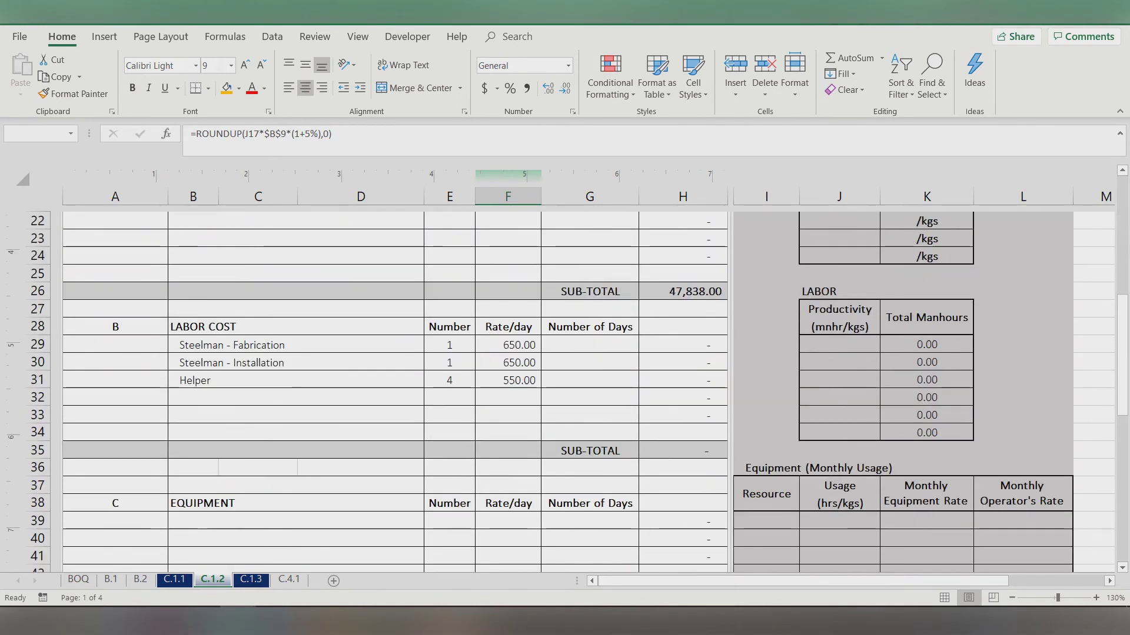
Step: Copy the C.1.1 labor productivity rates 0.08, 0.06 and 0.07 from J29:J31
left_click(258, 380)
left_click(259, 363)
left_click(259, 345)
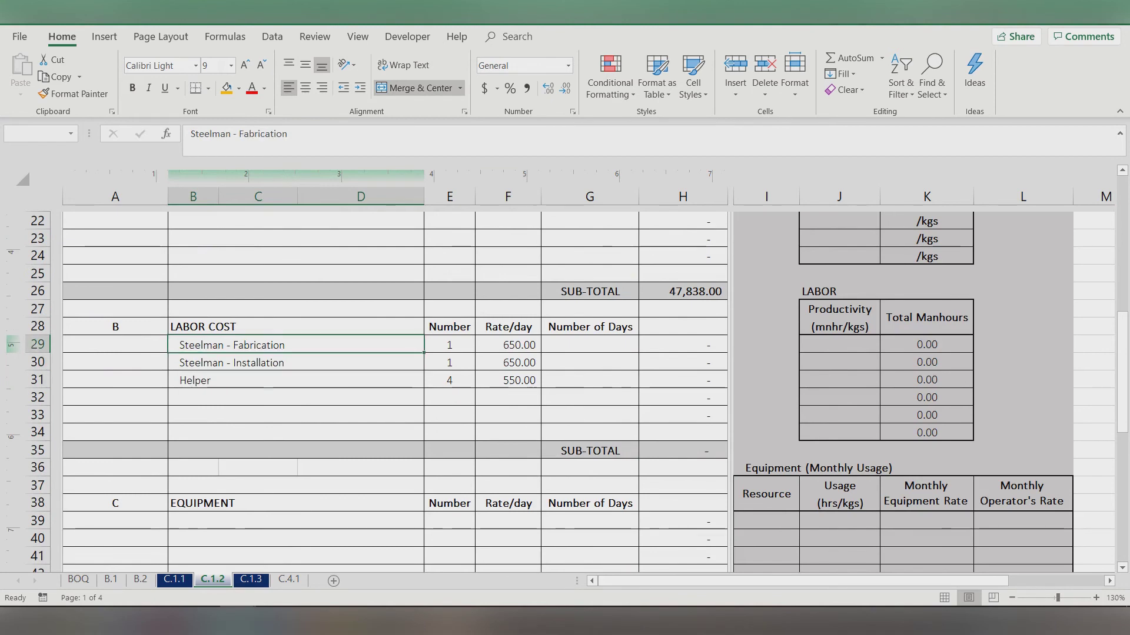
left_click(839, 345)
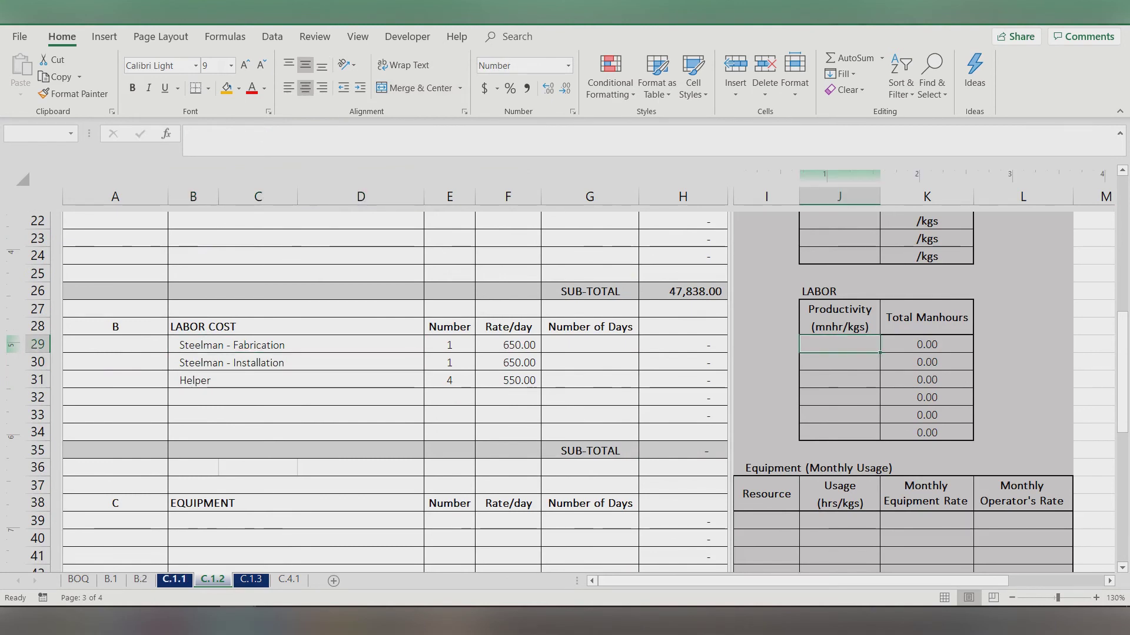
left_click(174, 580)
scroll(394, 388, "up", 2)
scroll(839, 344, "up", 5)
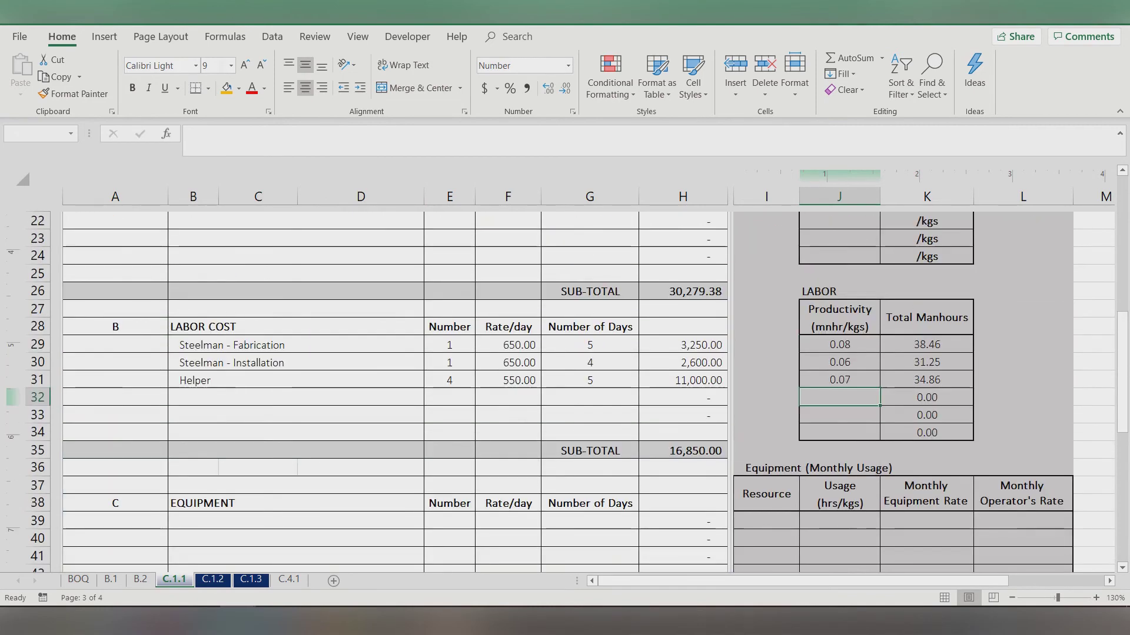
left_click_drag(840, 344, 840, 380)
key("ctrl+c")
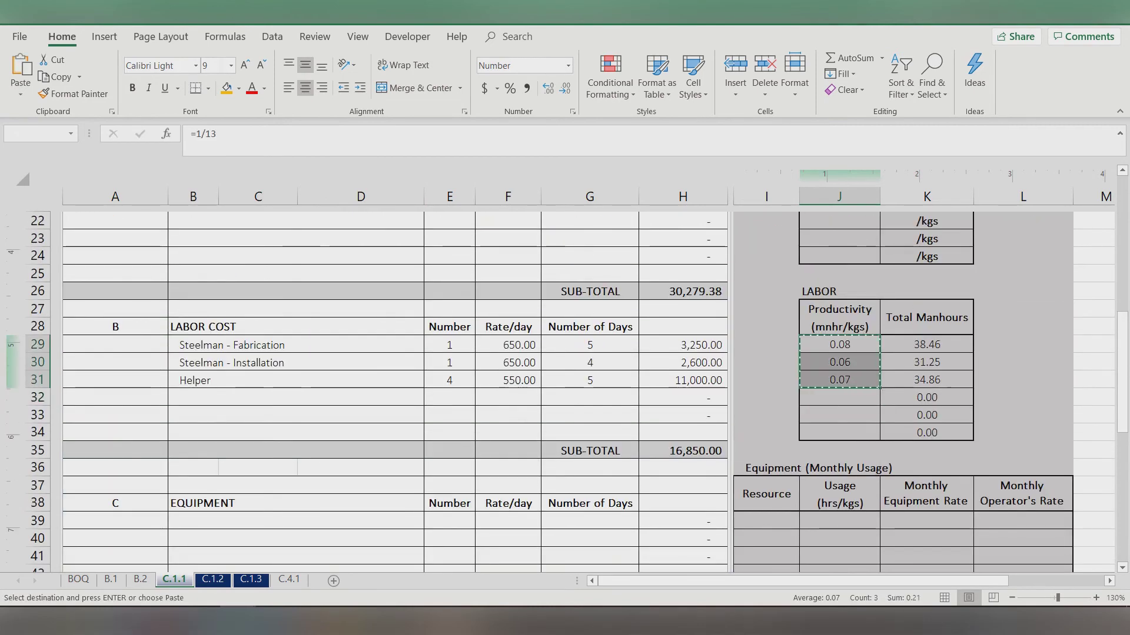
Step: Paste the copied productivity rates into the C.1.2 labor productivity column
key("ctrl+Page_Down")
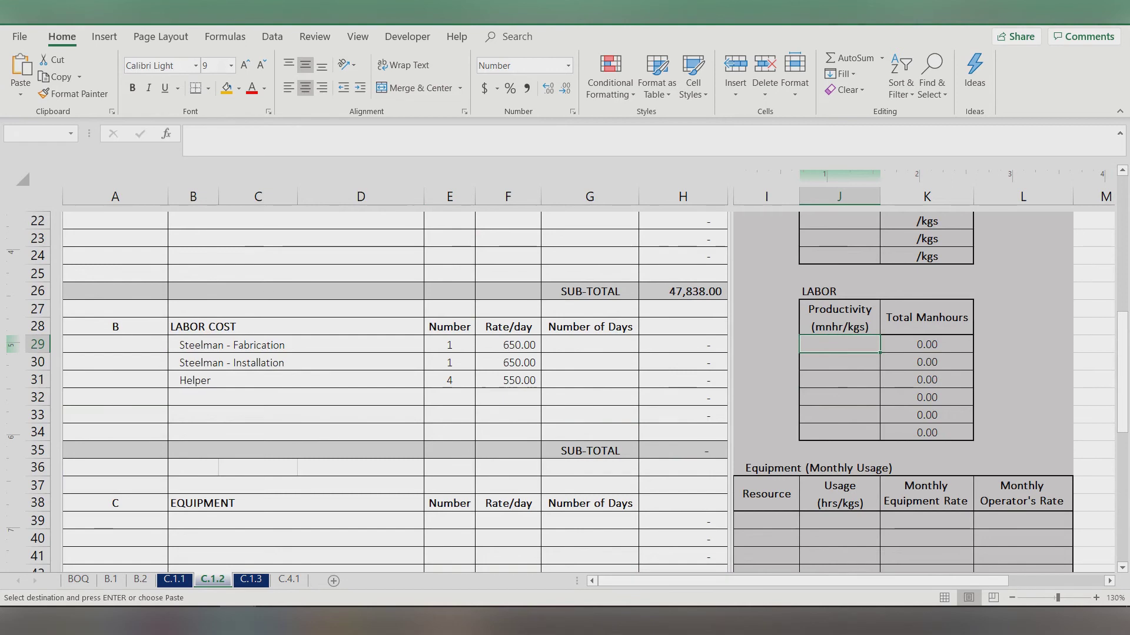
key("ctrl+v")
left_click(840, 414)
key("Escape")
scroll(394, 388, "up", 7)
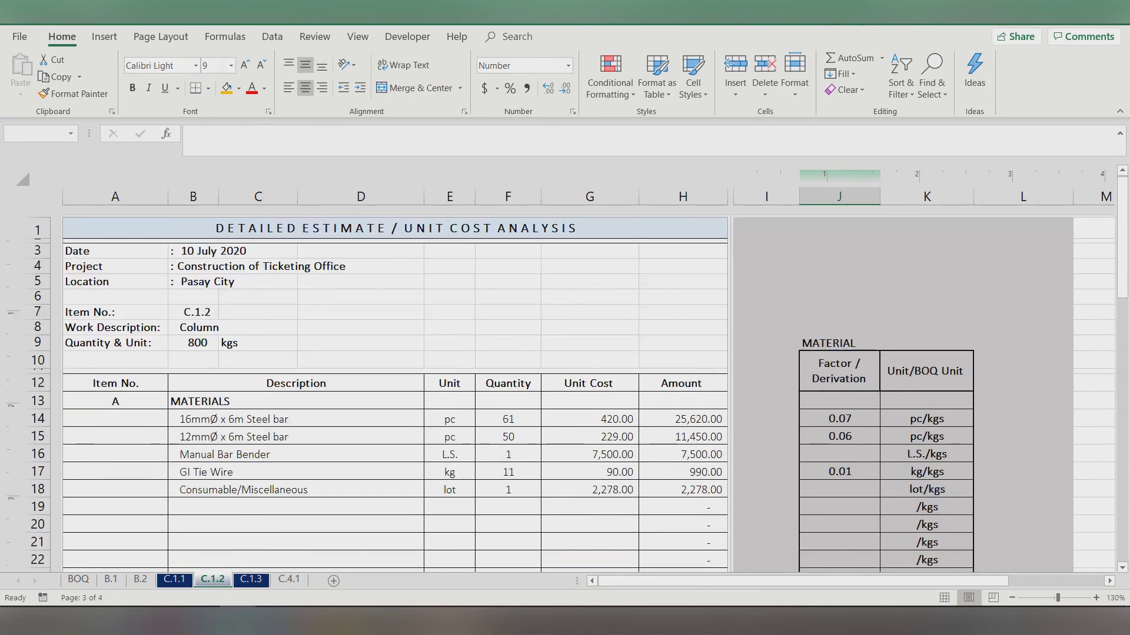
scroll(395, 388, "down", 4)
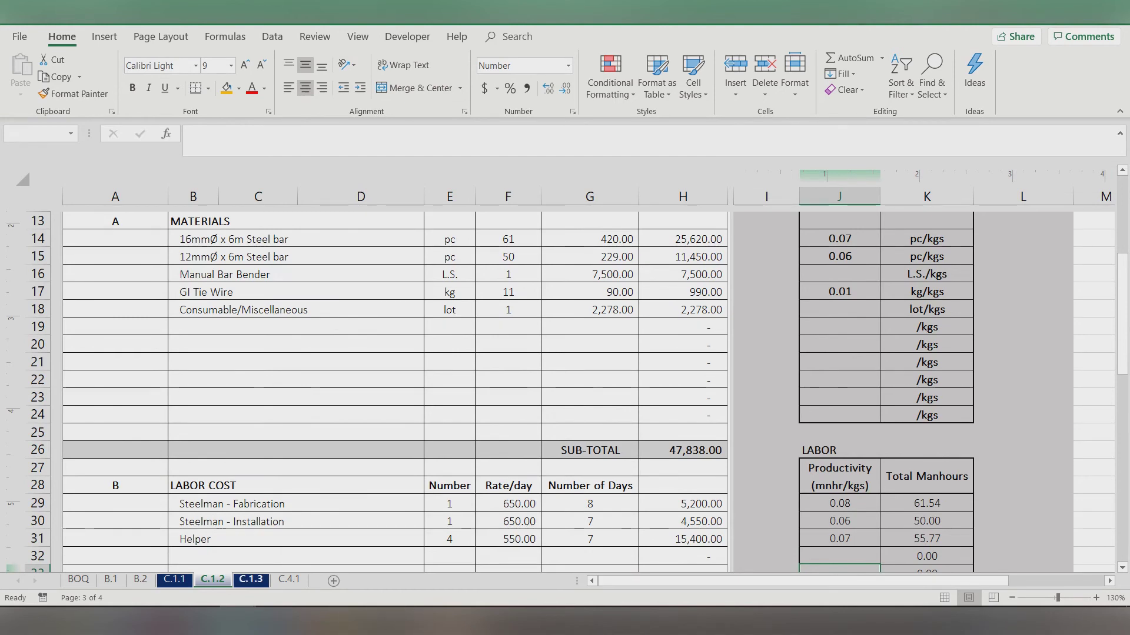
left_click(251, 580)
Step: On C.1.3 enter =(1/6)*(1/0.62) for the 10mmØ bar and =1/80 for the tie wire
left_click(295, 437)
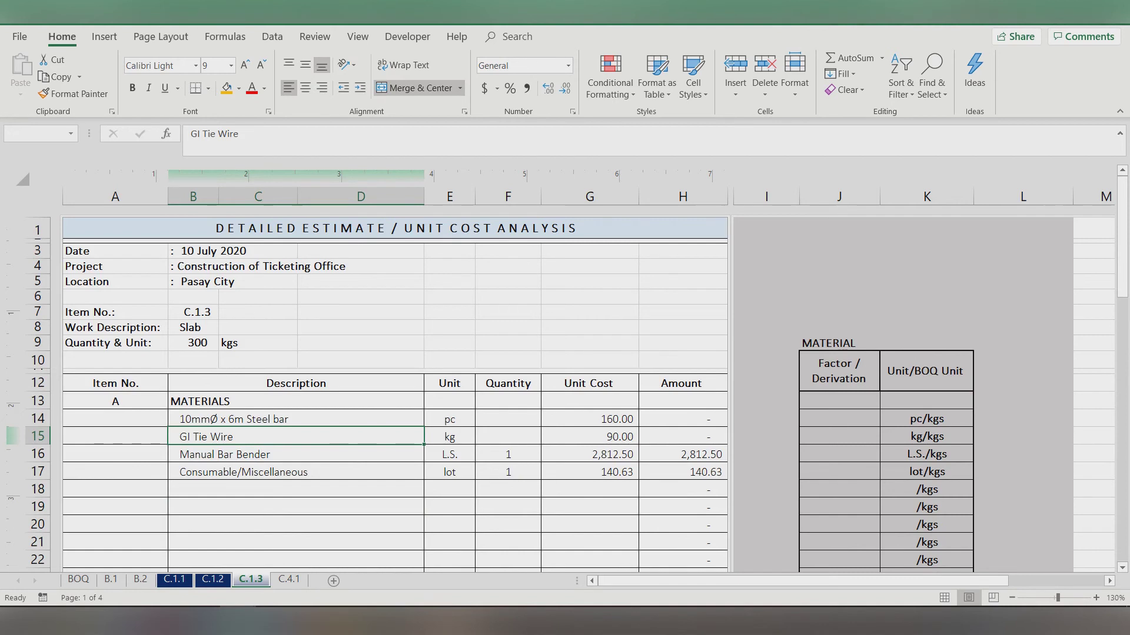
left_click(839, 418)
type("=")
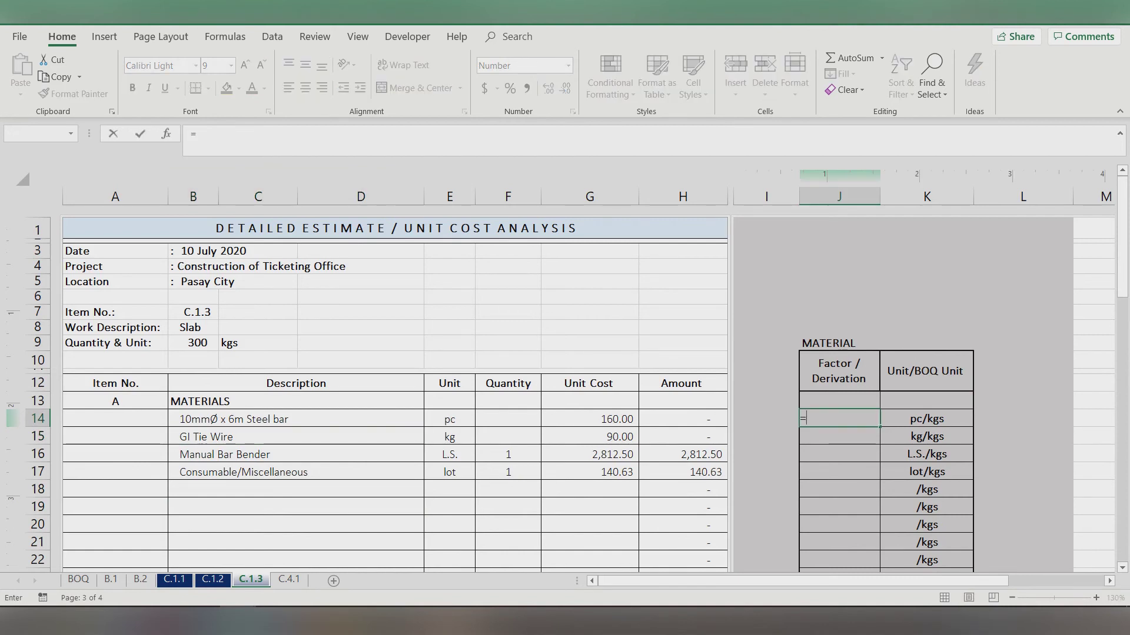
type("(1/6)*")
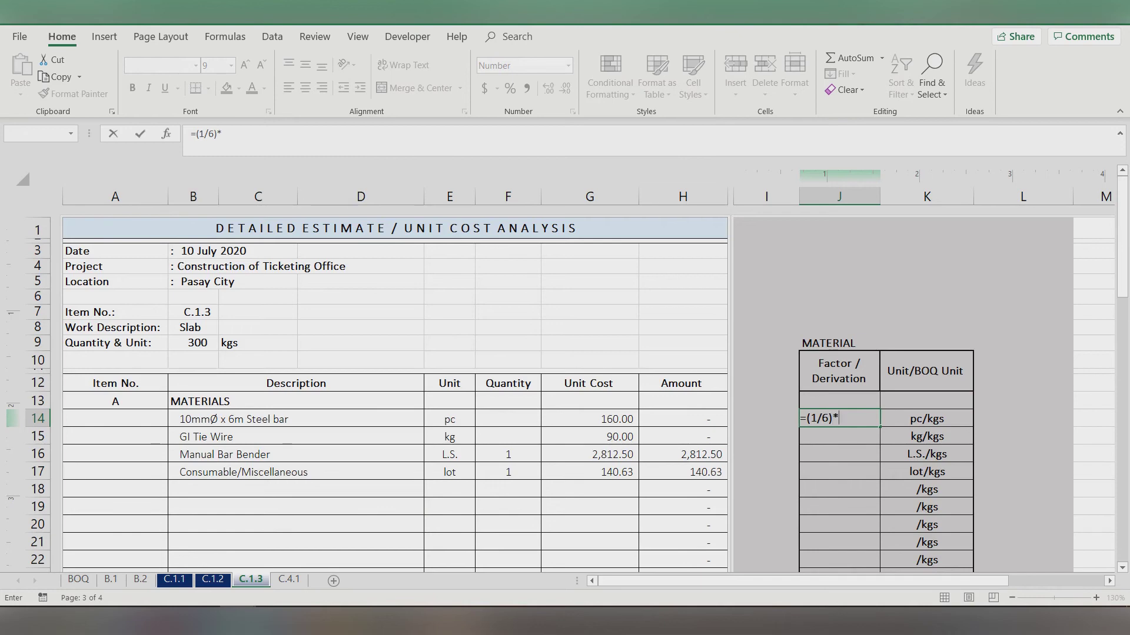
type("(1/0.62)")
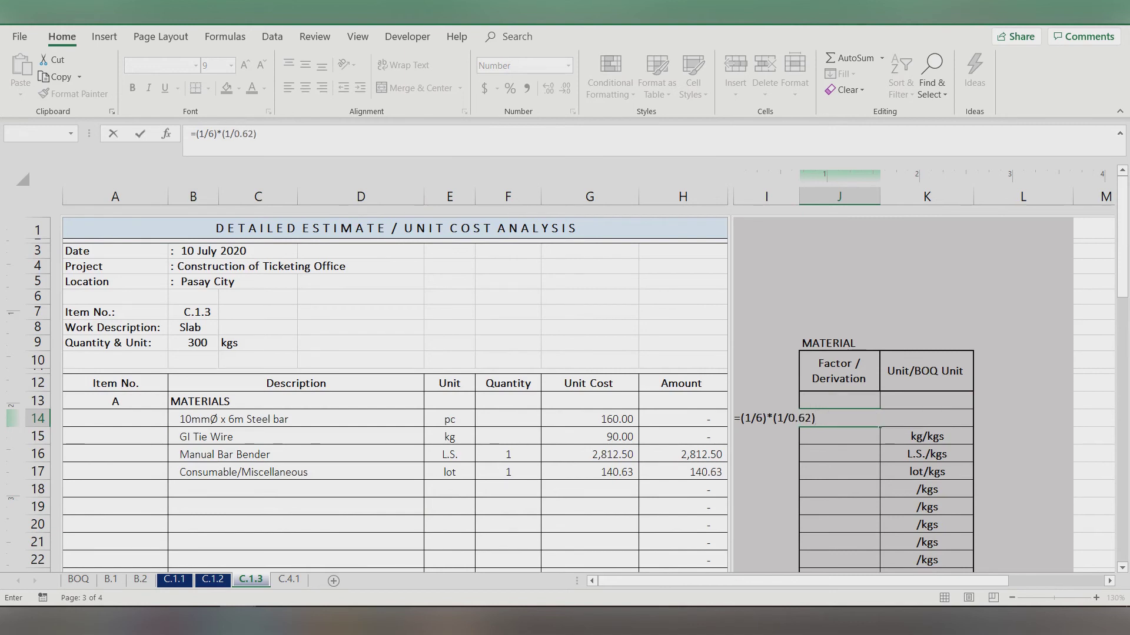
key("Return")
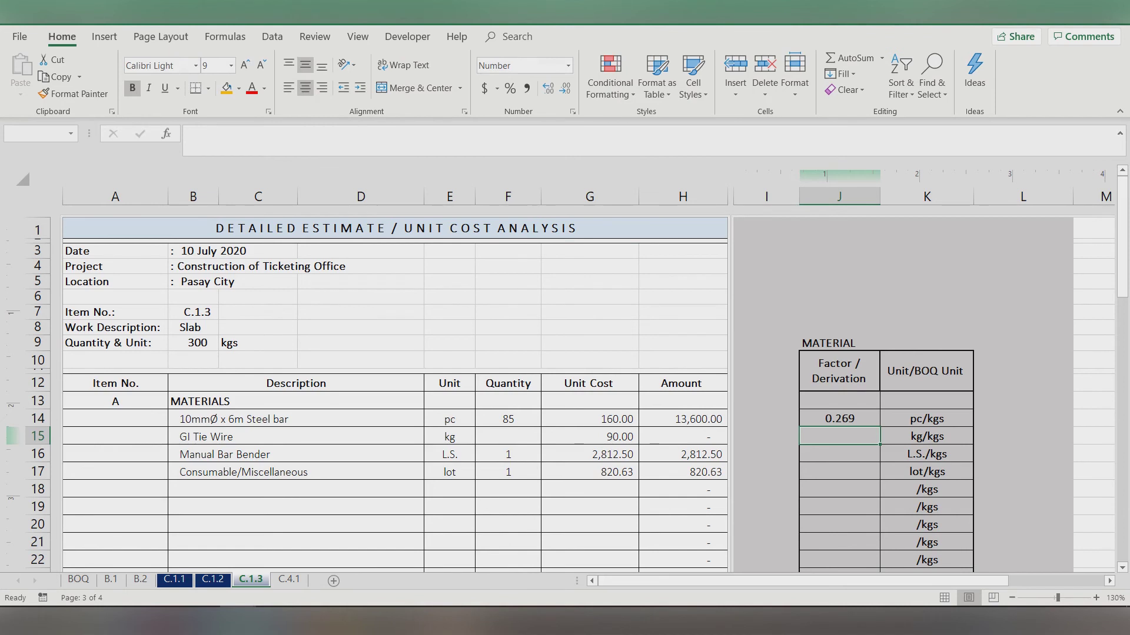
type("=1/80")
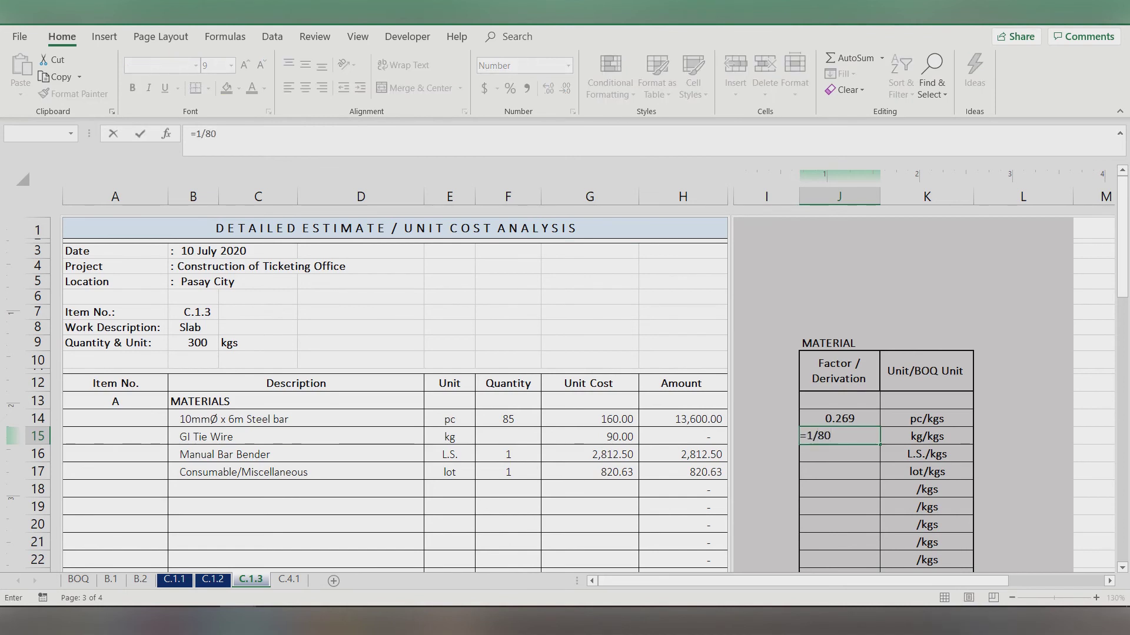
key("Return")
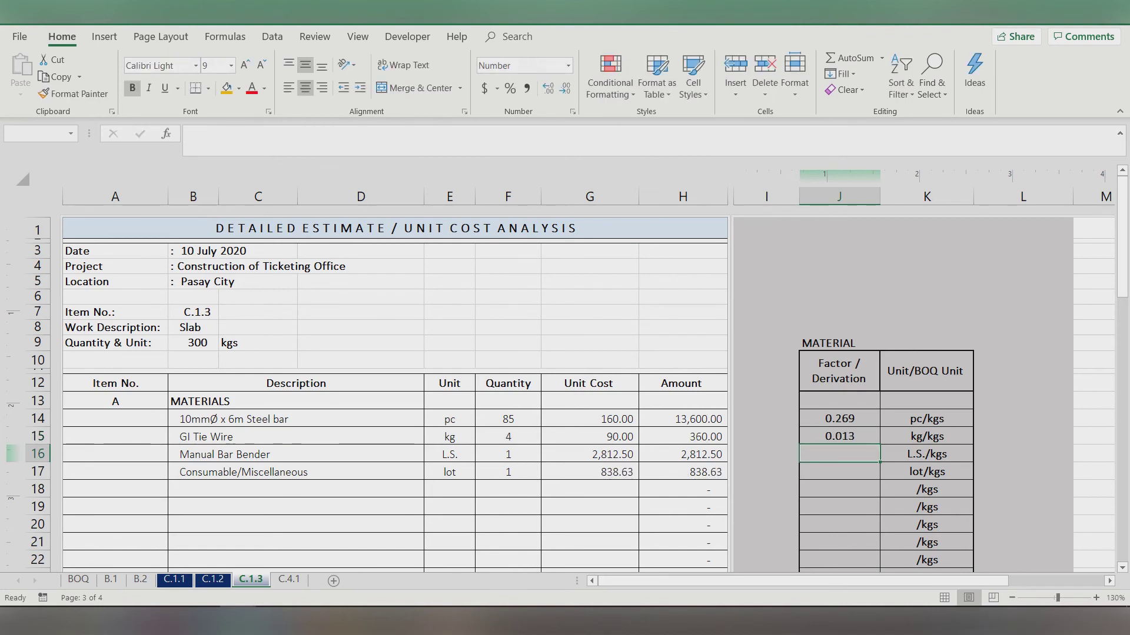
scroll(394, 389, "down", 6)
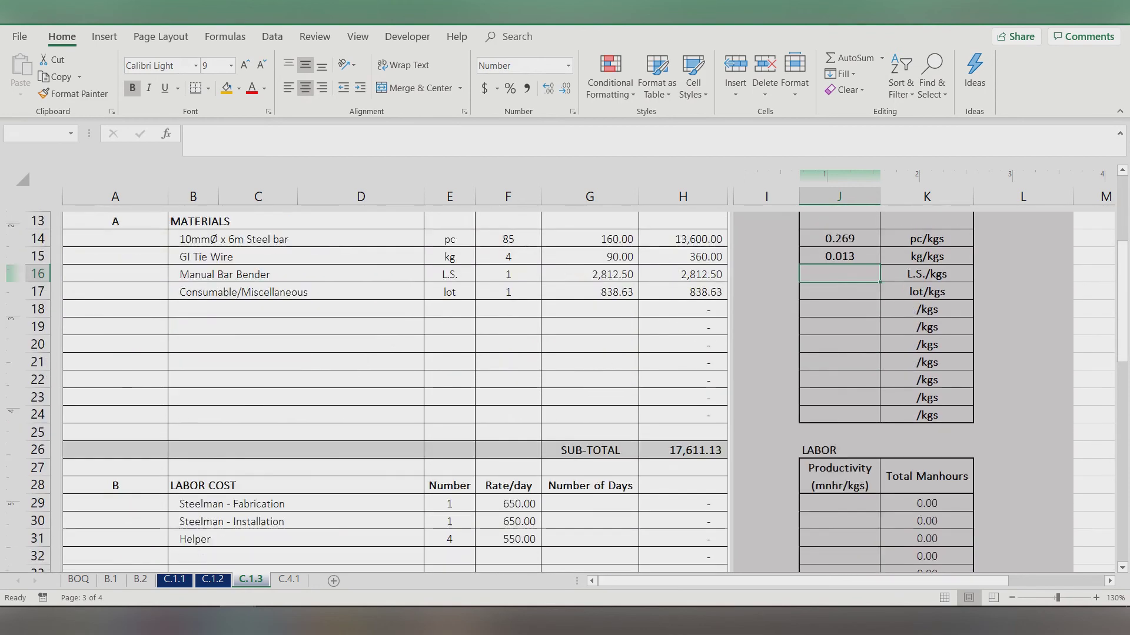
Step: Copy the three labor productivity rates from C.1.2 into C.1.3's productivity column
left_click(213, 580)
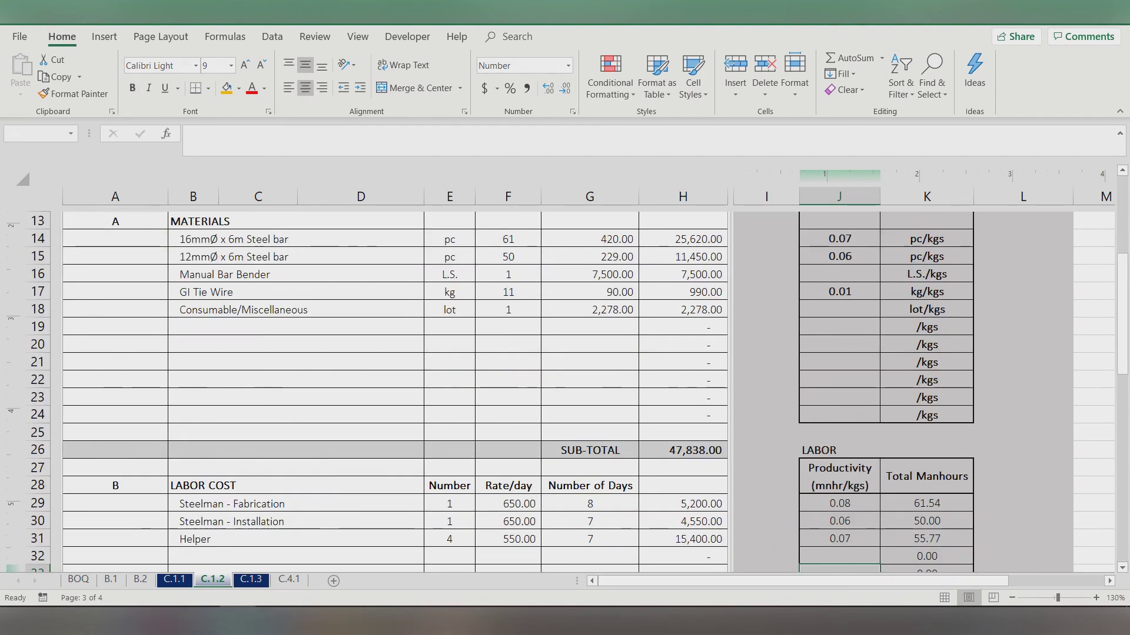
left_click(840, 504)
key("shift+Down")
key("shift+Down")
key("ctrl+c")
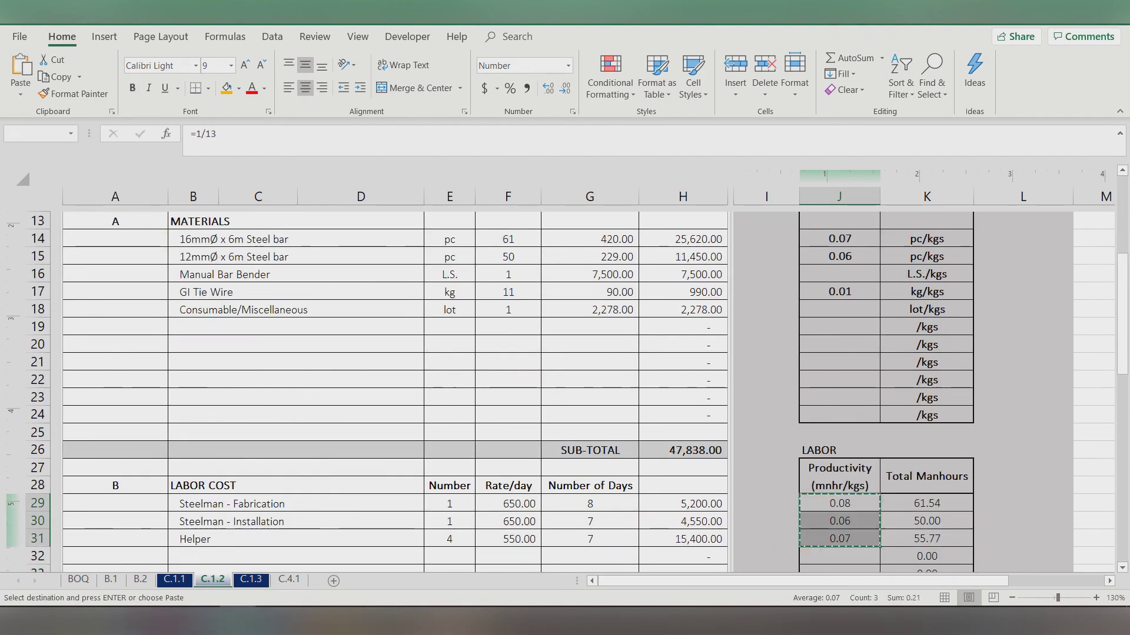
key("ctrl+Page_Down")
left_click(839, 398)
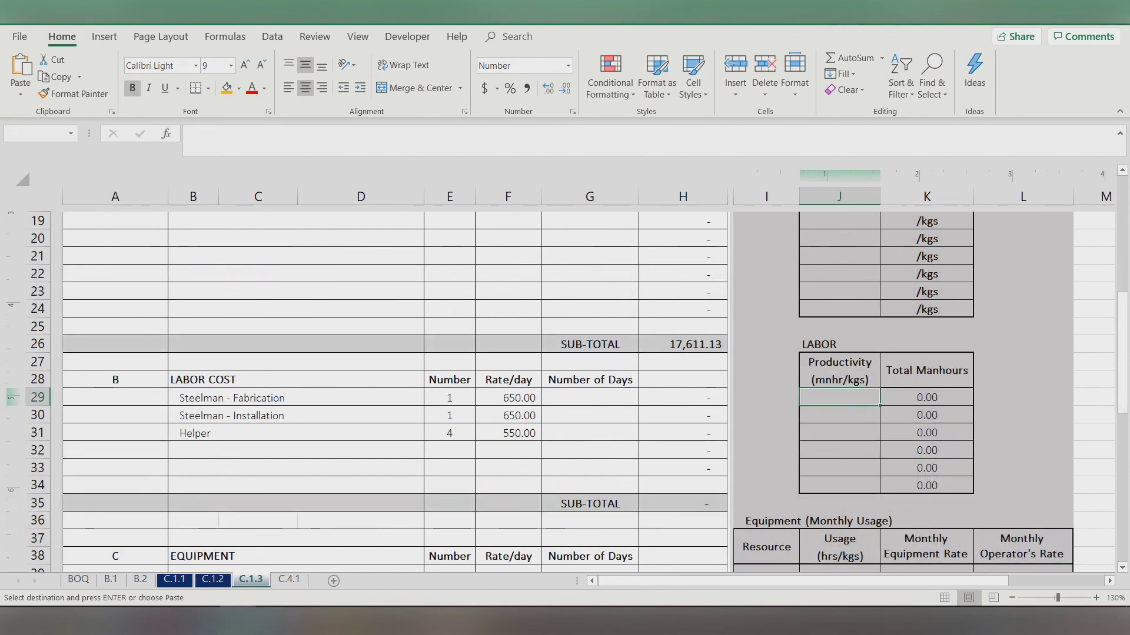
key("ctrl+v")
scroll(589, 392, "up", 6)
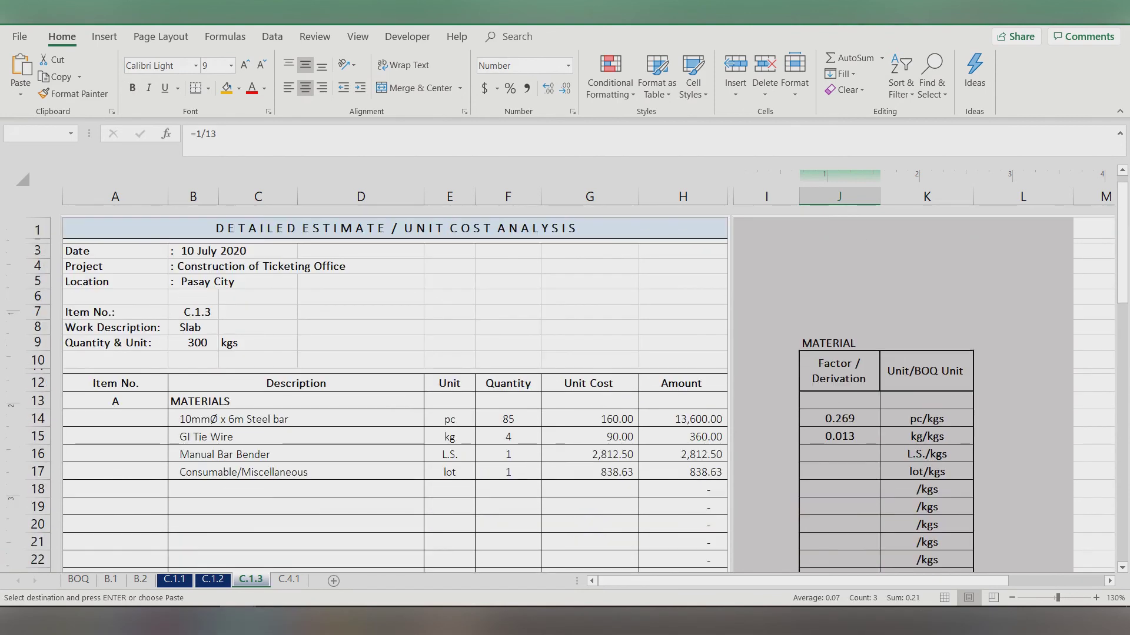
left_click(590, 472)
key("Escape")
key("ctrl+Page_Up")
key("ctrl+Page_Up")
key("ctrl+Page_Up")
key("ctrl+Page_Up")
key("ctrl+Page_Up")
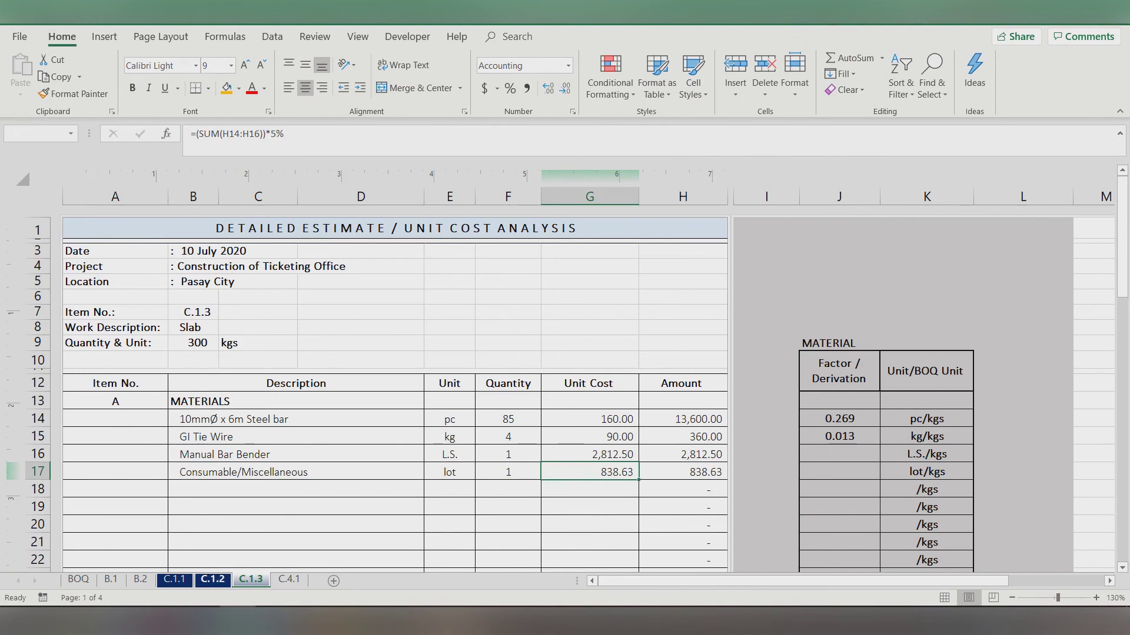
Step: Link BOQ cell E17 to the Column unit cost 118.02 in C.1.2 cell H53
type("=")
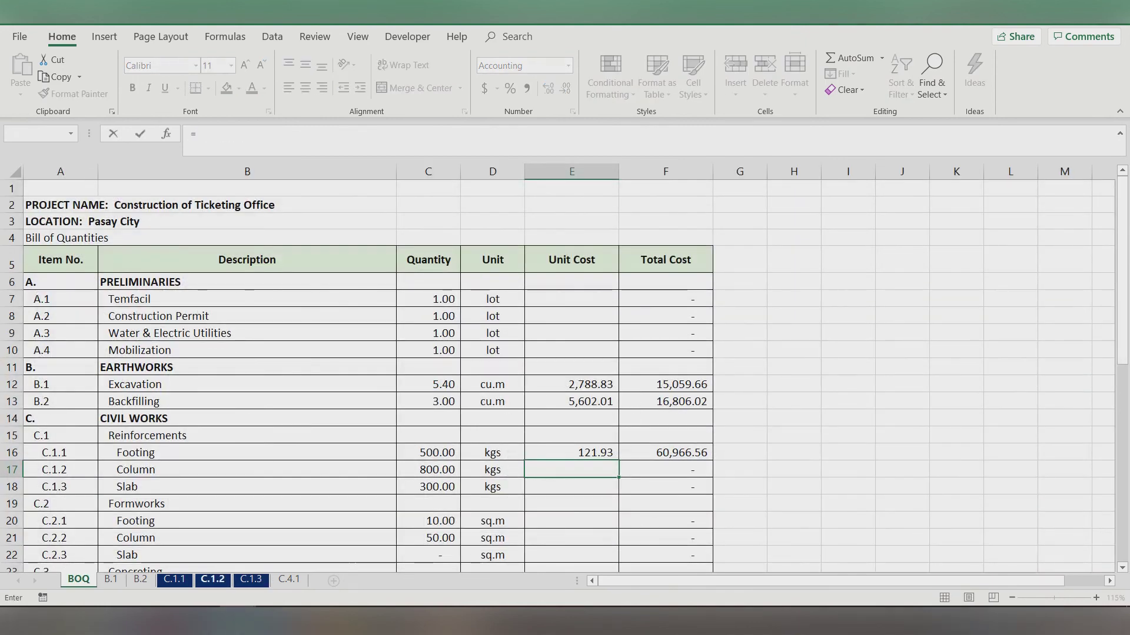
key("ctrl+Page_Down")
key("ctrl+Page_Down")
key("ctrl+Page_Down")
key("ctrl+Page_Down")
scroll(394, 388, "down", 10)
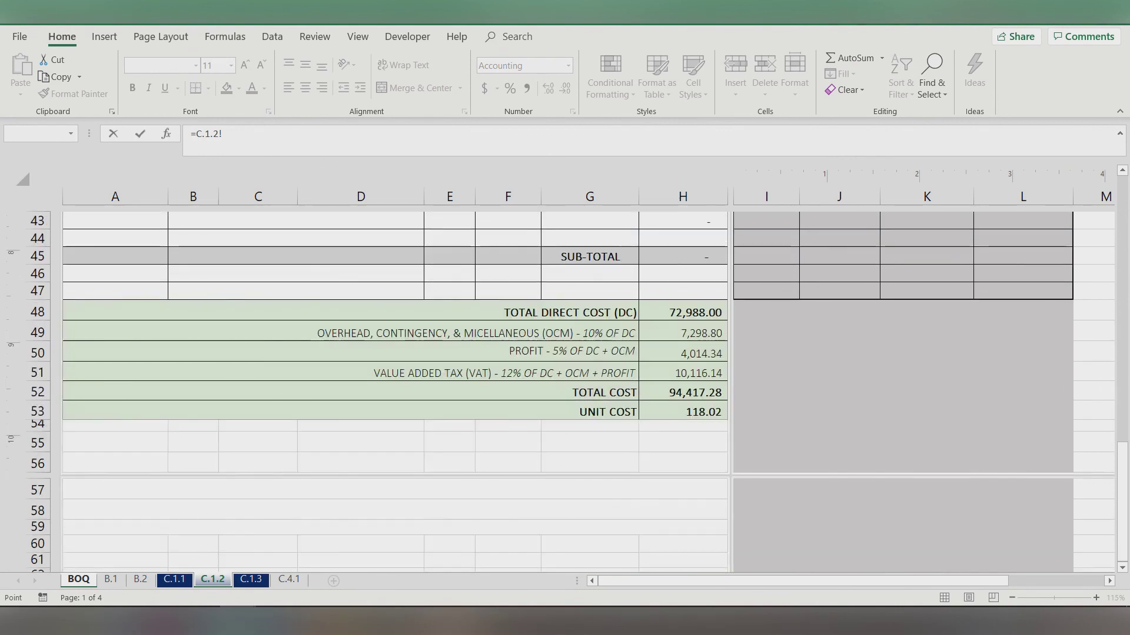
left_click(683, 412)
key("Return")
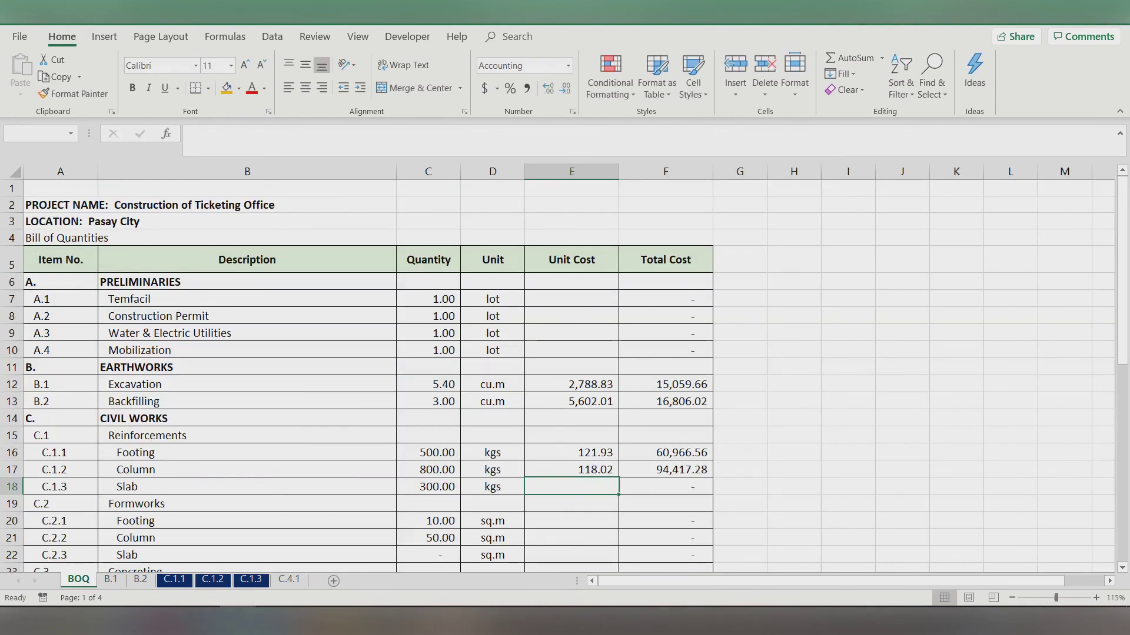
Step: Link BOQ cell E18 to the Slab unit cost 121.22 in C.1.3 cell H53
type("=")
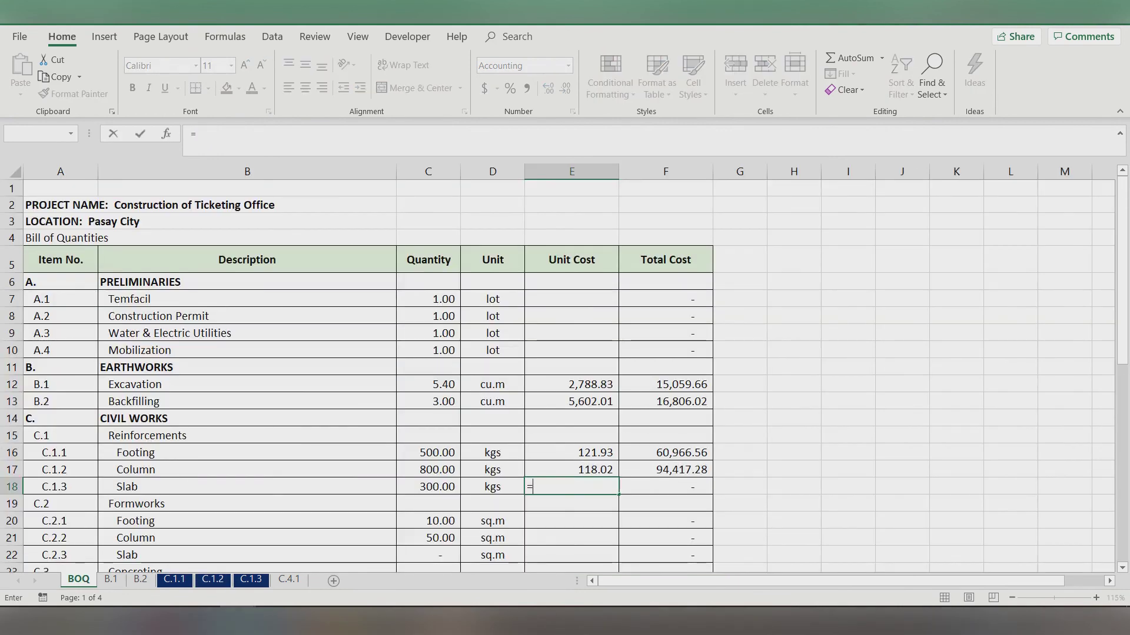
left_click(251, 580)
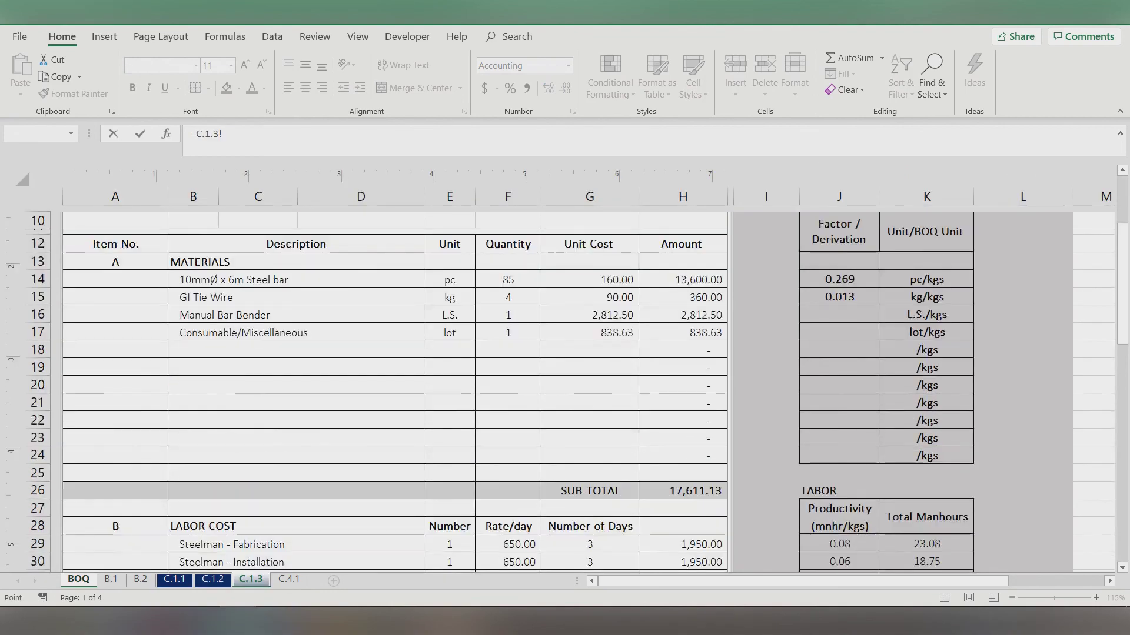
scroll(588, 391, "down", 9)
left_click(683, 517)
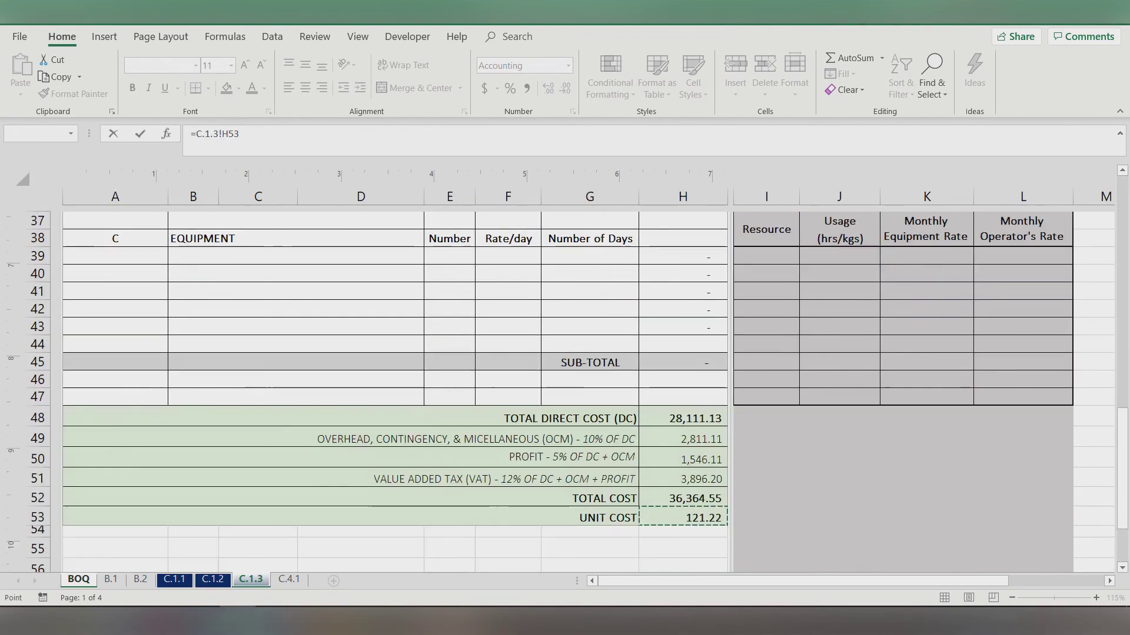
key("Return")
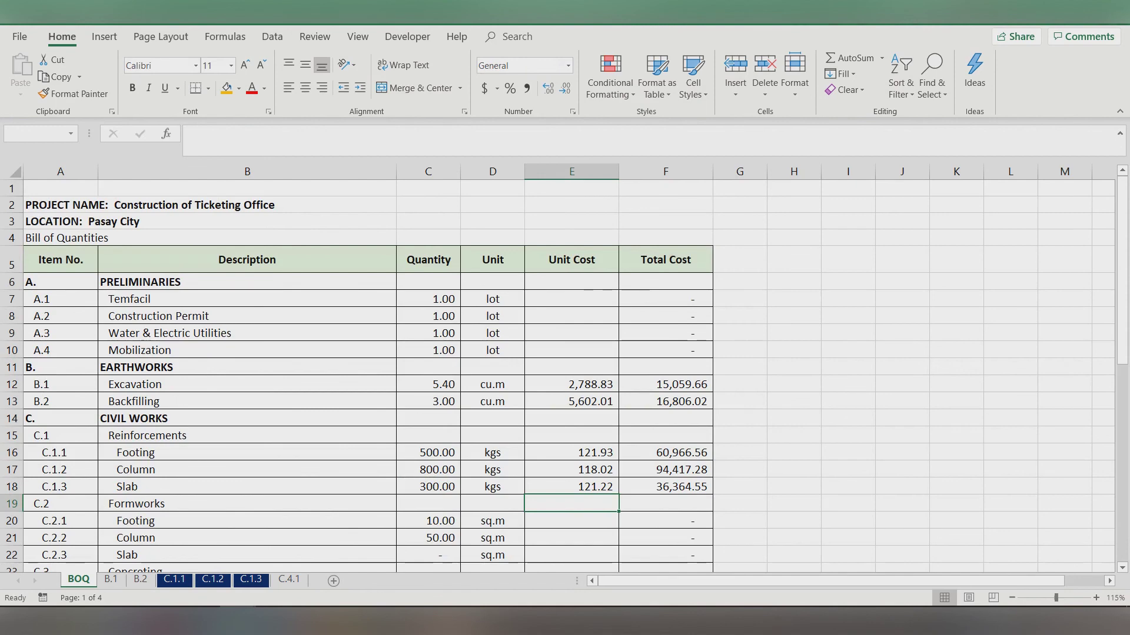